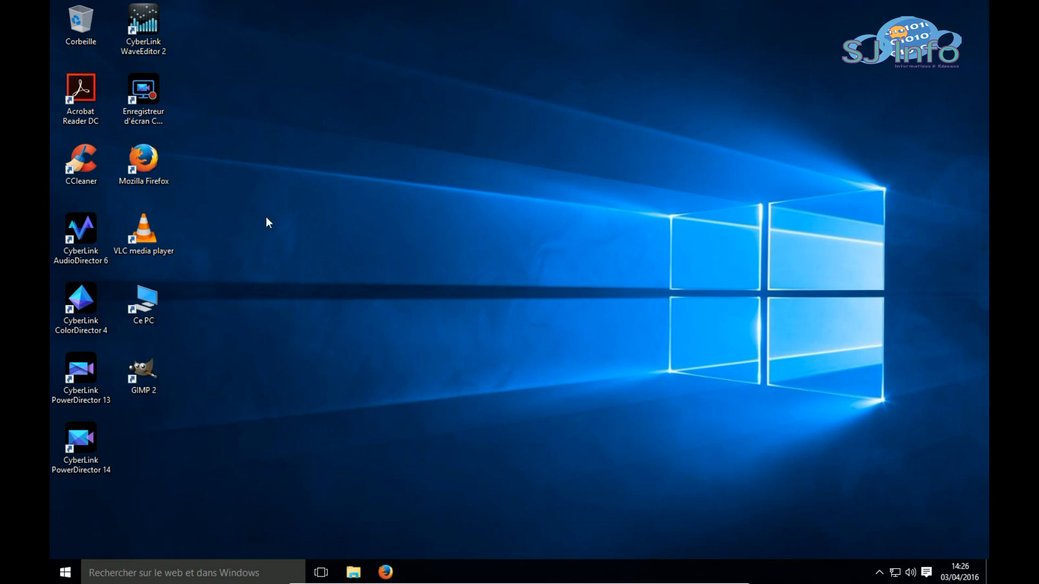
Launch Firefox, search Google for netlimiter and open the NetLimiter homepage
double_click(152, 167)
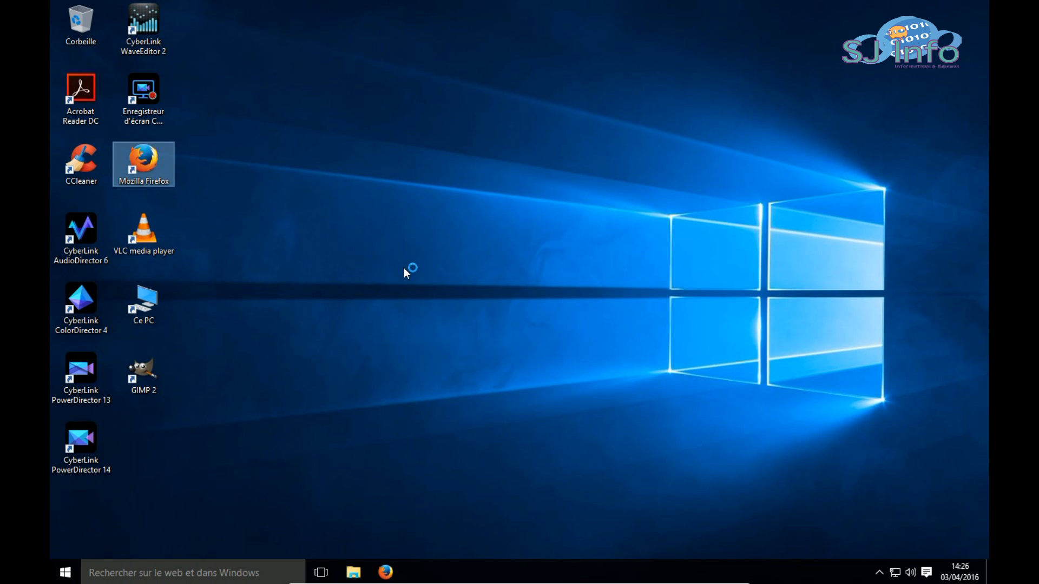
text(netlim)
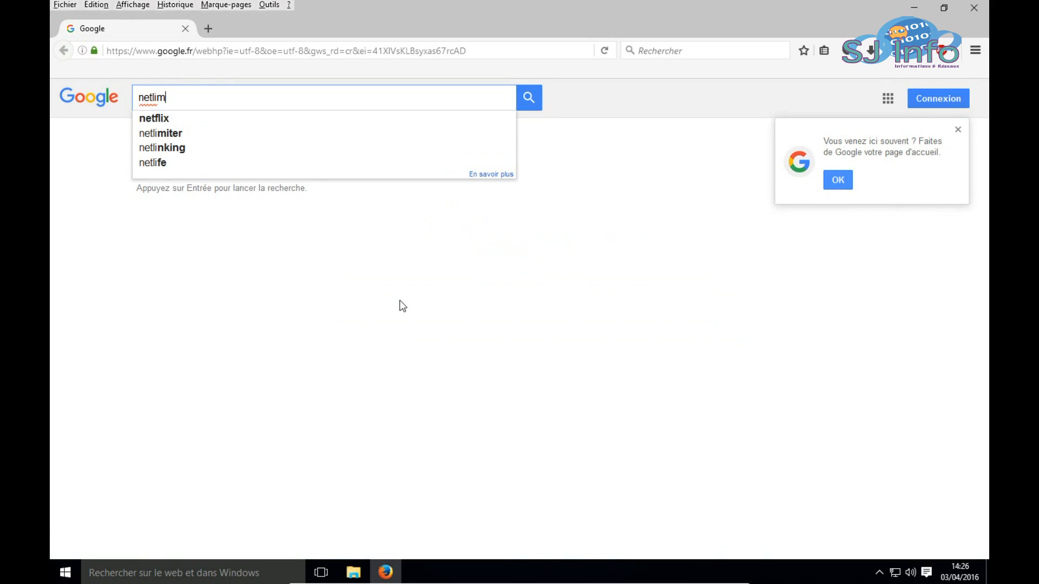
text(iter)
key(Return)
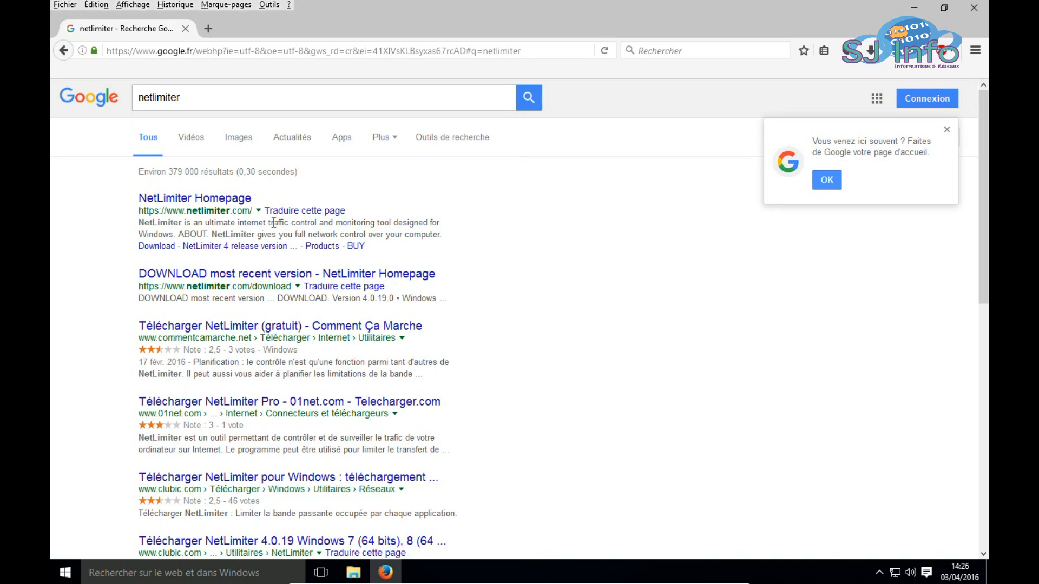
click(216, 201)
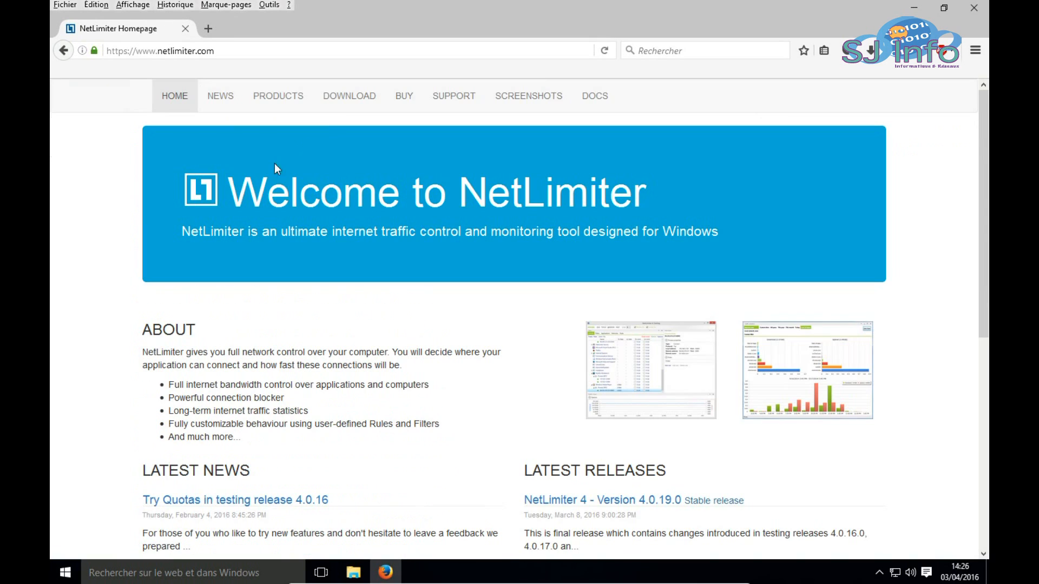
Download the stable NetLimiter 4 installer, version 4.0.19.0, from the site's download page
click(346, 100)
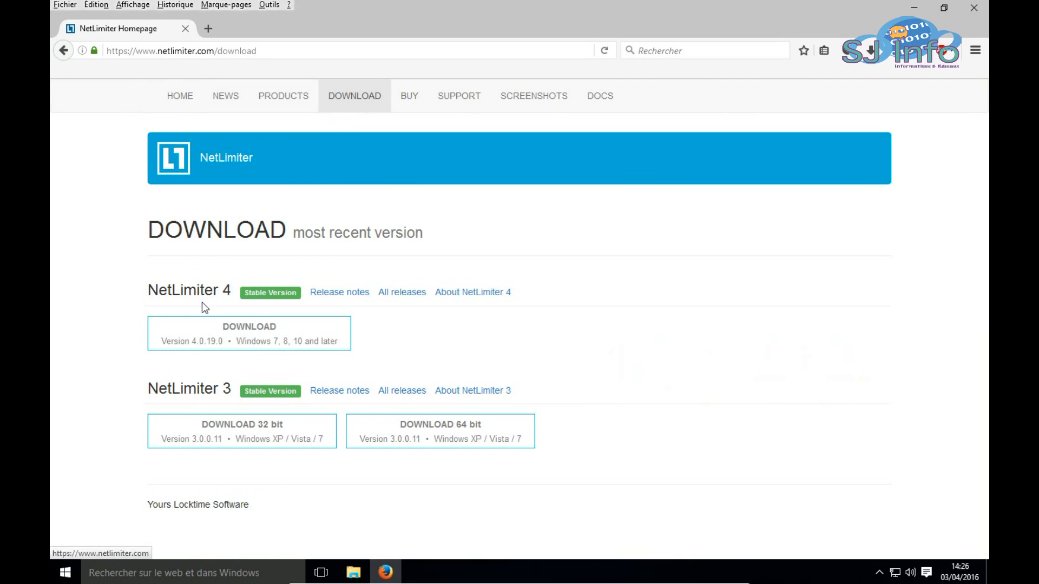
click(237, 334)
click(525, 187)
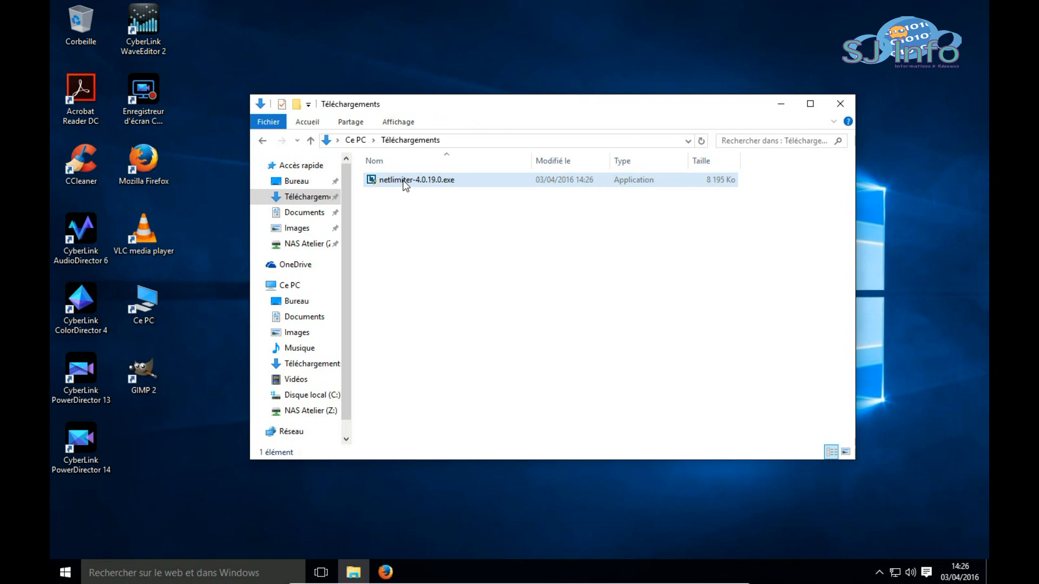
Install NetLimiter 4 from netlimiter-4.0.19.0.exe in the Téléchargements folder, finish without running it and close the folder
click(405, 181)
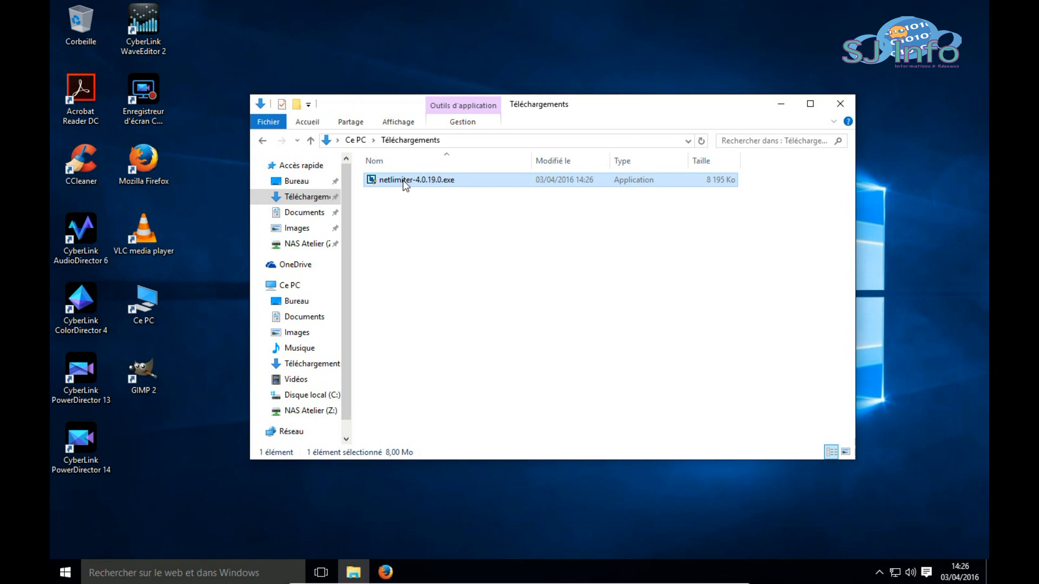
double_click(403, 181)
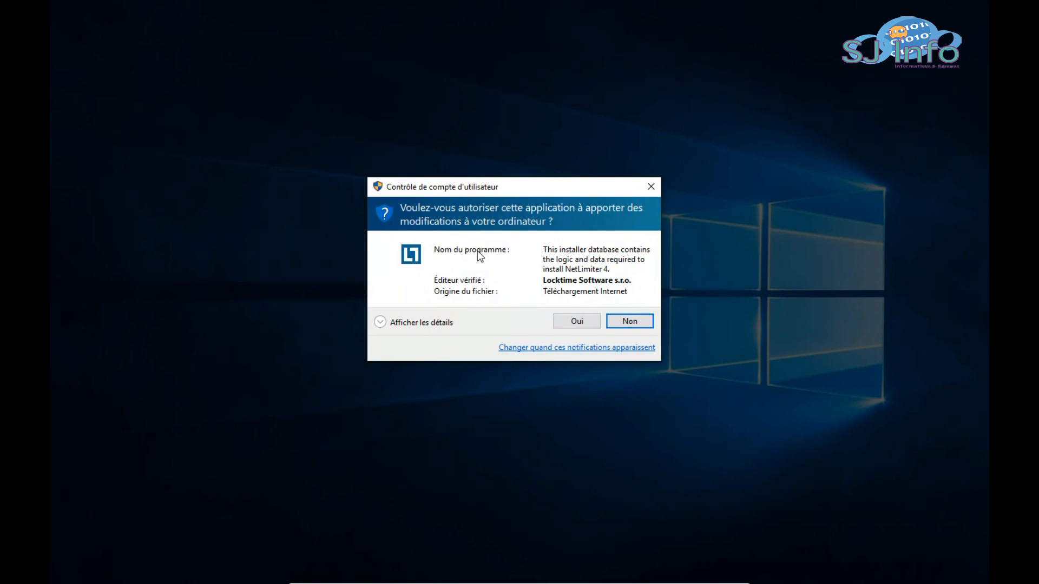
click(574, 323)
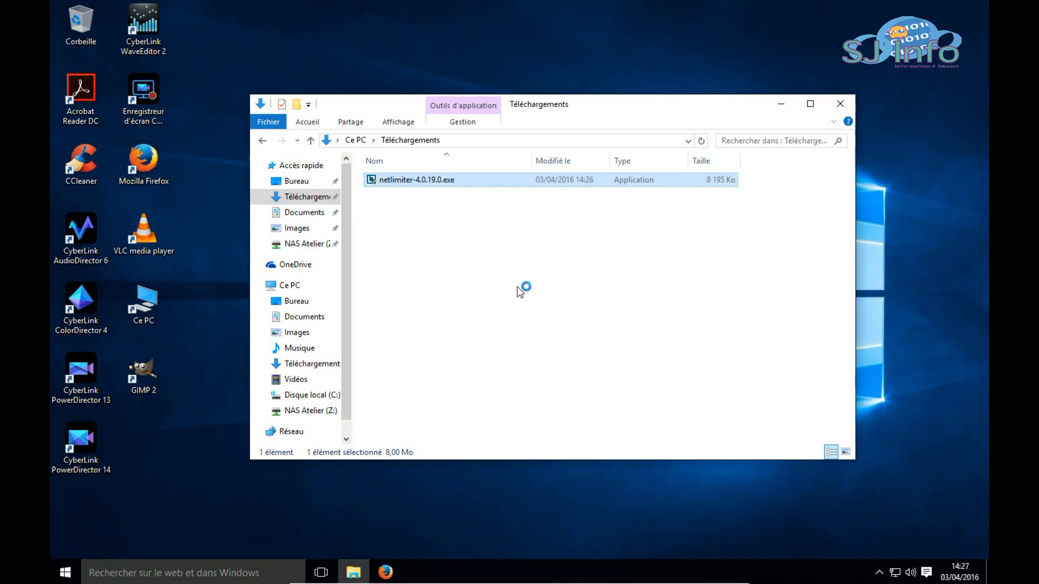
click(389, 382)
click(500, 421)
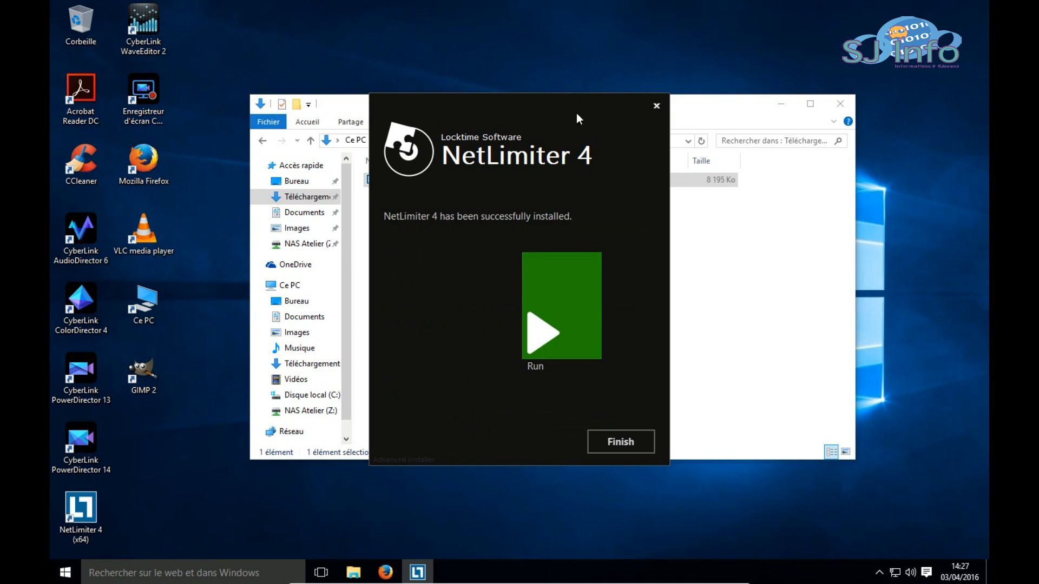
click(608, 437)
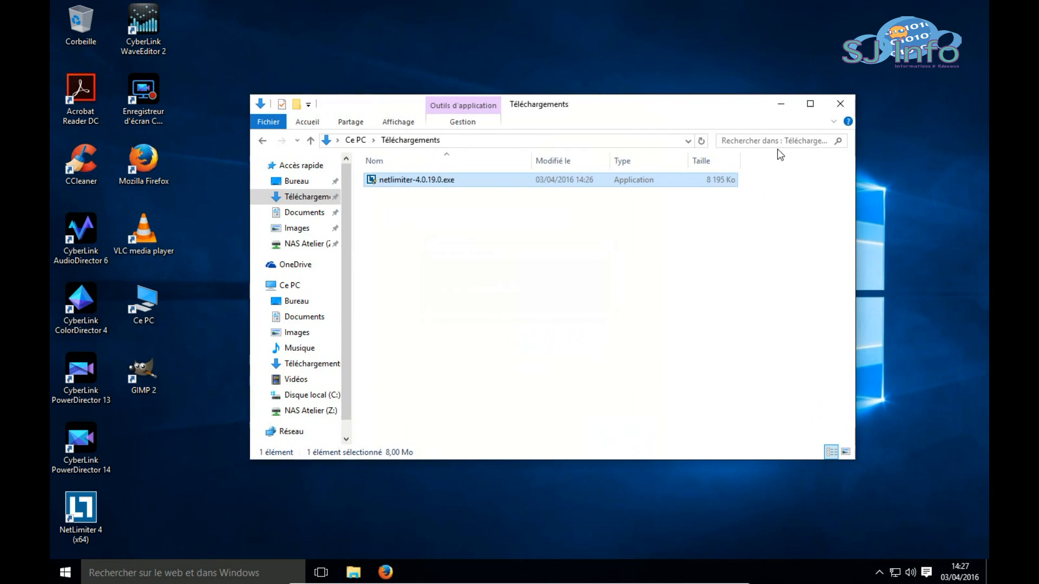
click(840, 103)
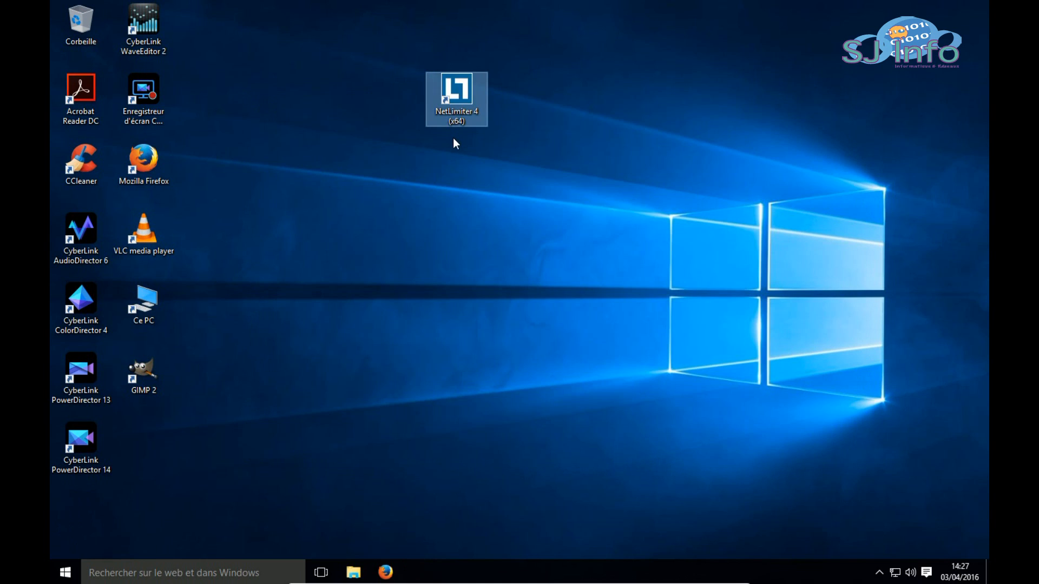
click(396, 245)
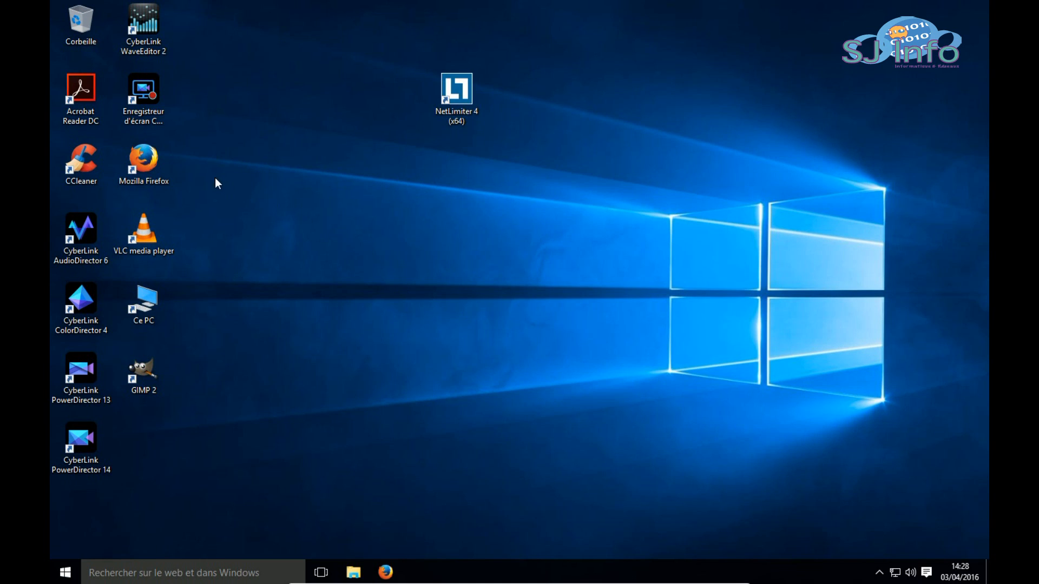
Start downloading Ubuntu 14.04.4 LTS (64bits) from ubuntu-fr.org in Firefox
double_click(143, 160)
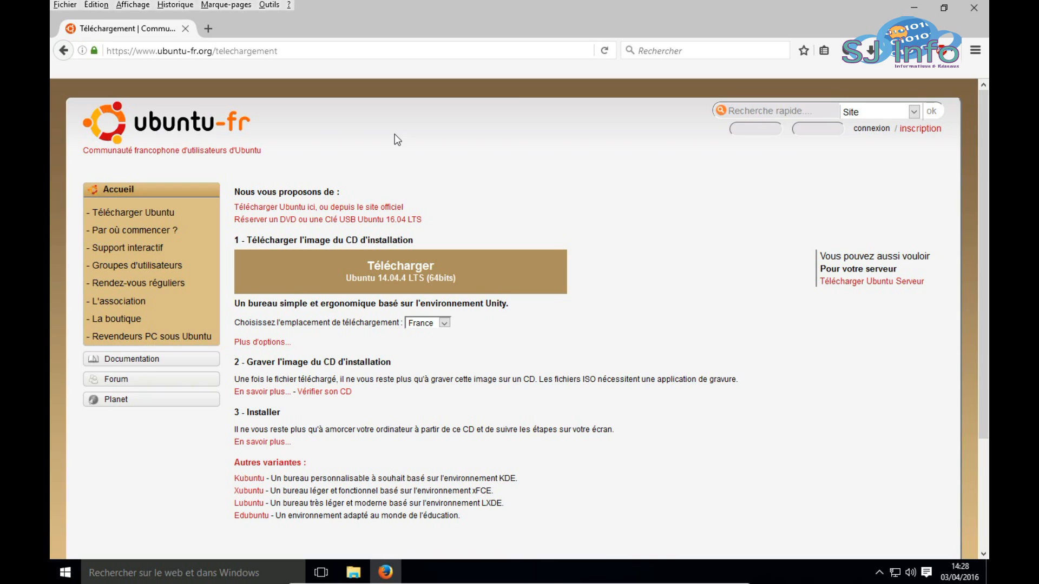
click(398, 275)
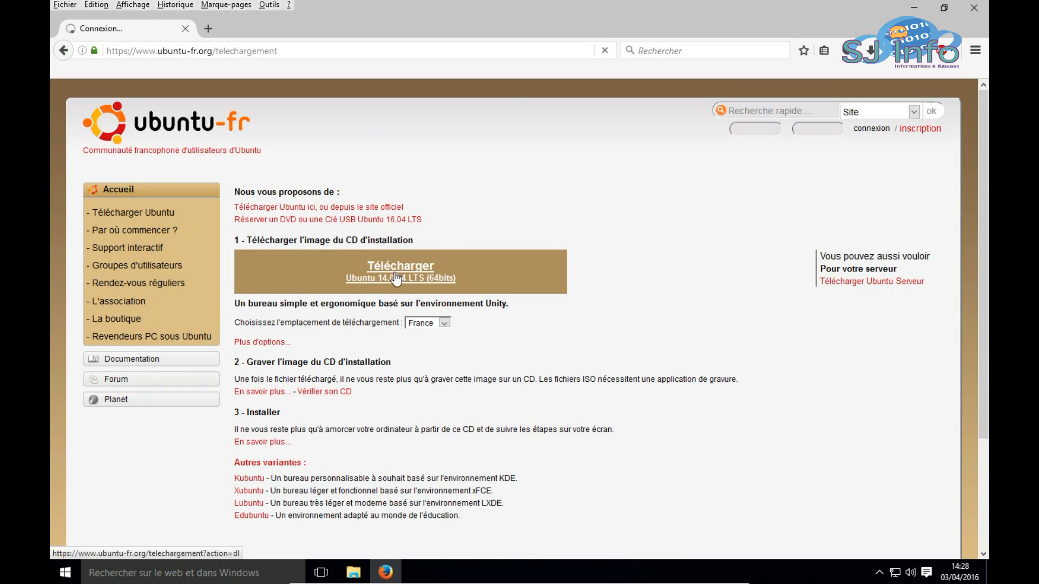
Move the Firefox downloads window clear of the NetLimiter desktop shortcut and launch NetLimiter 4
drag(283, 15, 343, 70)
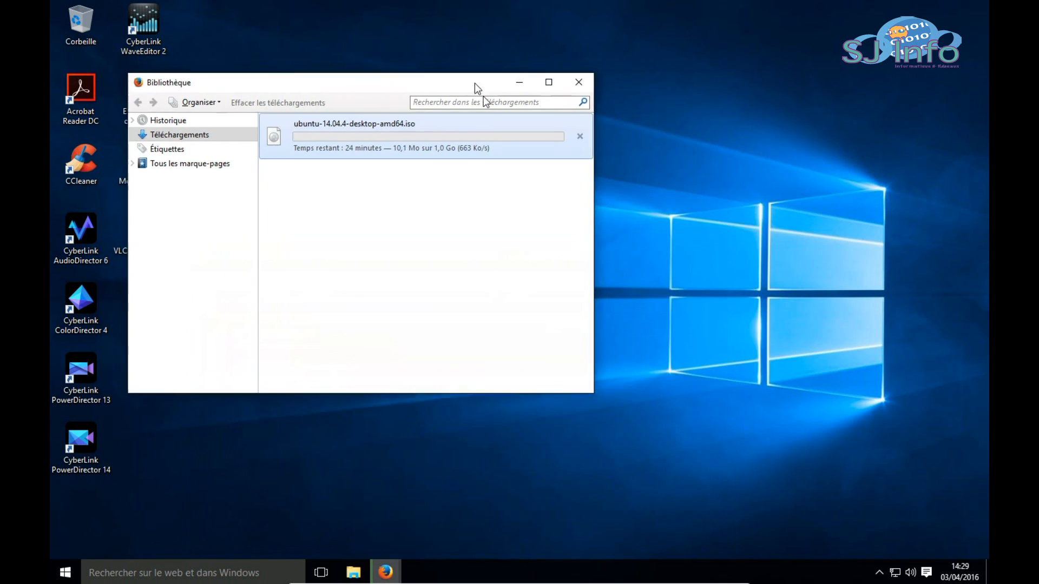
drag(475, 83, 755, 168)
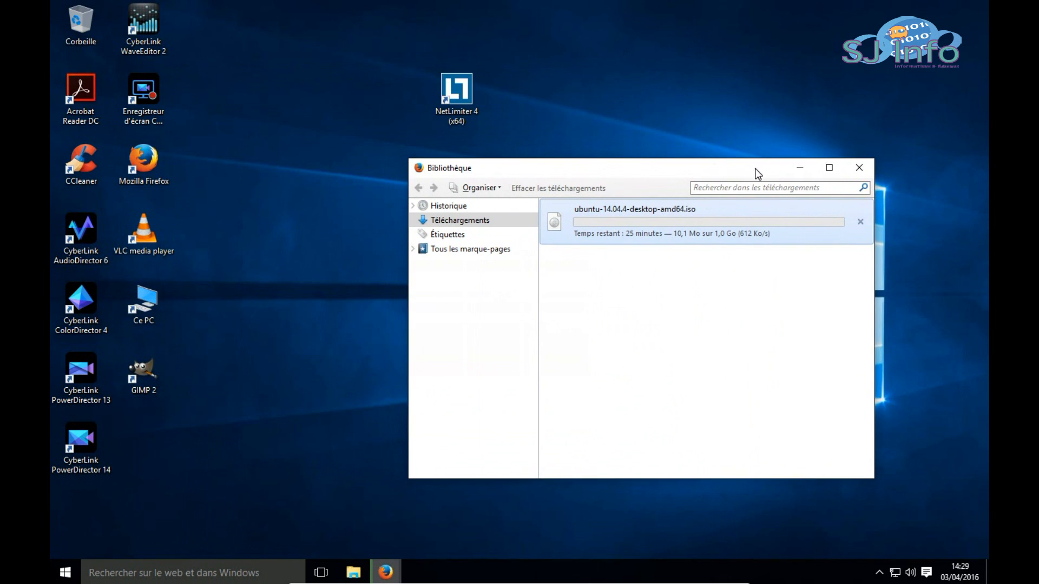
click(457, 94)
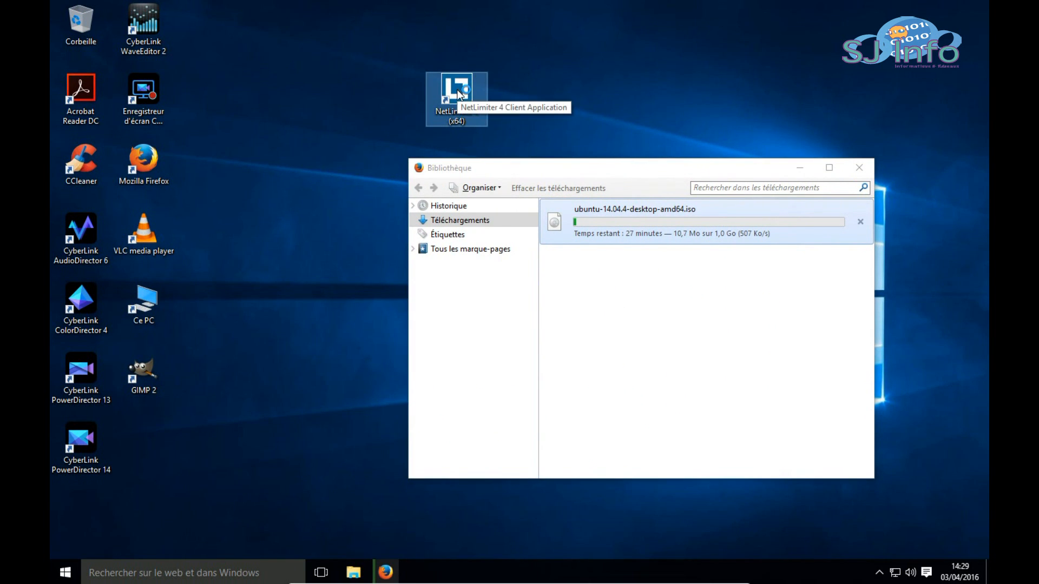
double_click(457, 95)
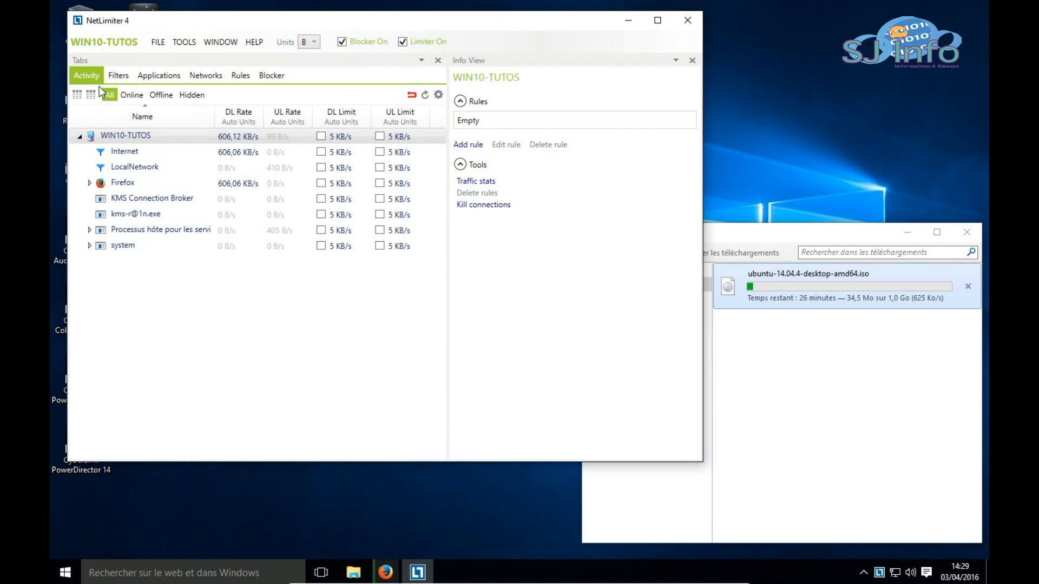
click(154, 75)
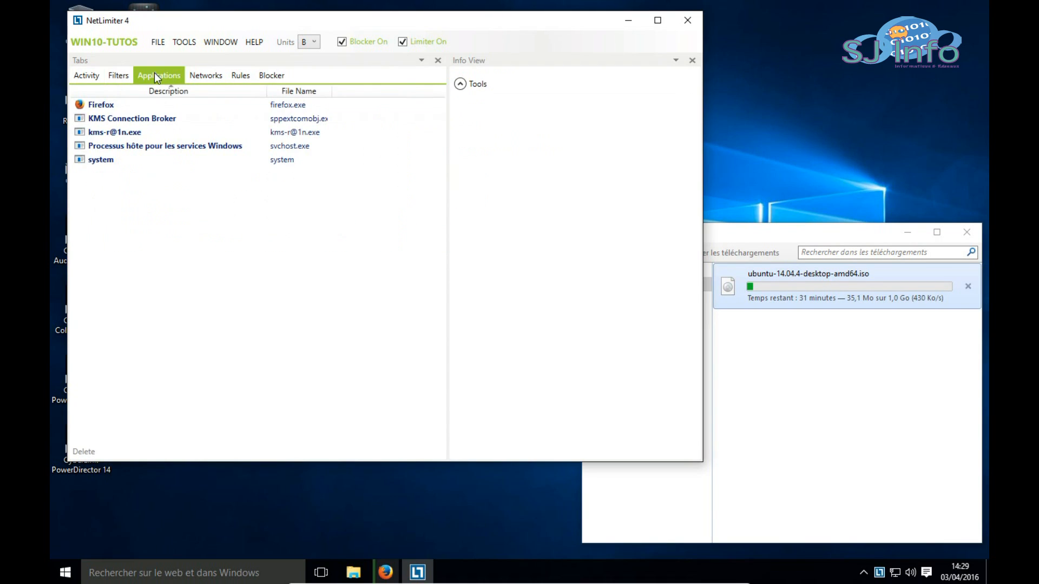
click(112, 105)
click(466, 238)
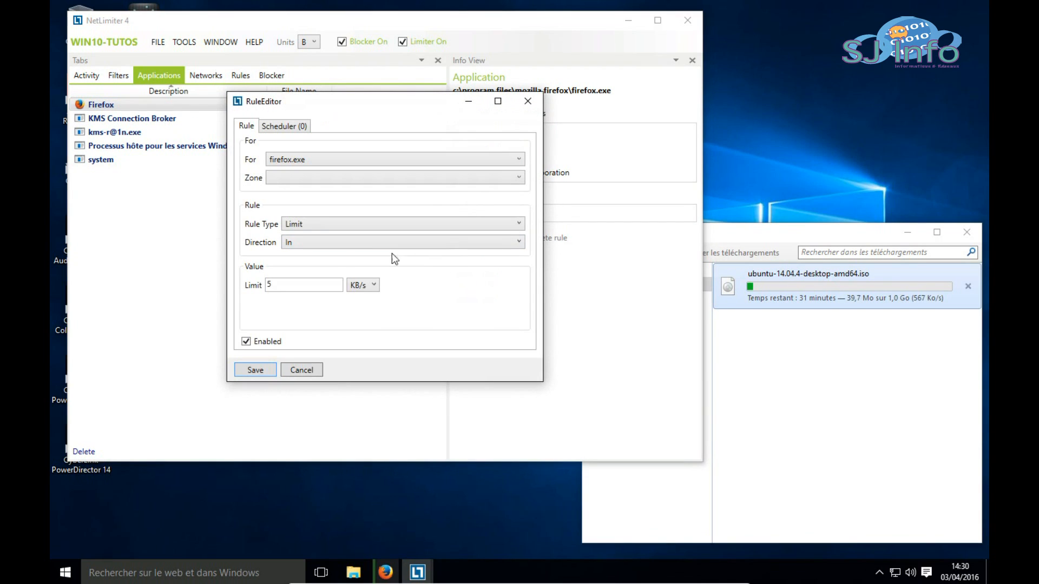
double_click(268, 285)
click(279, 286)
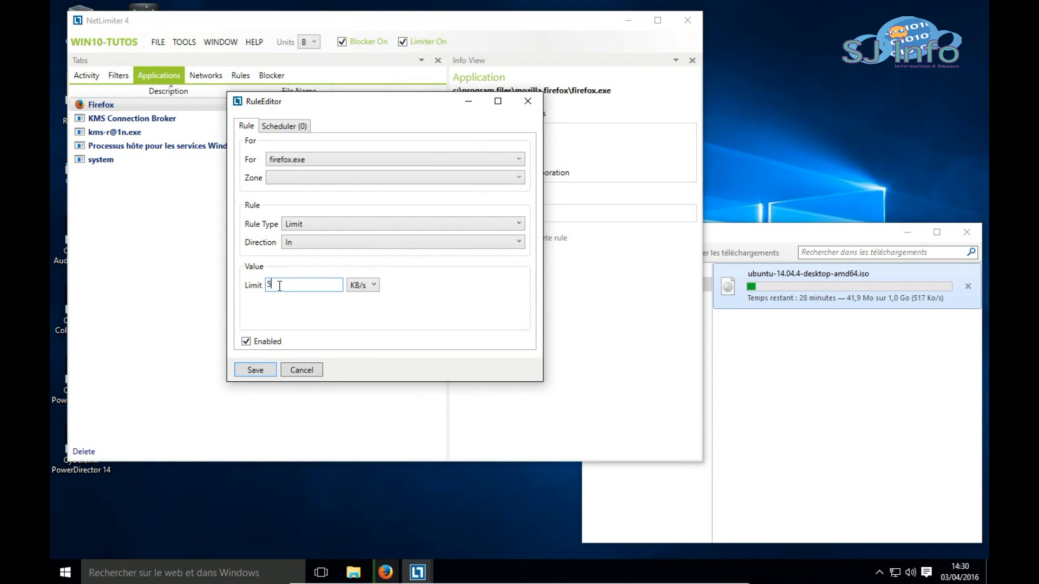
click(298, 370)
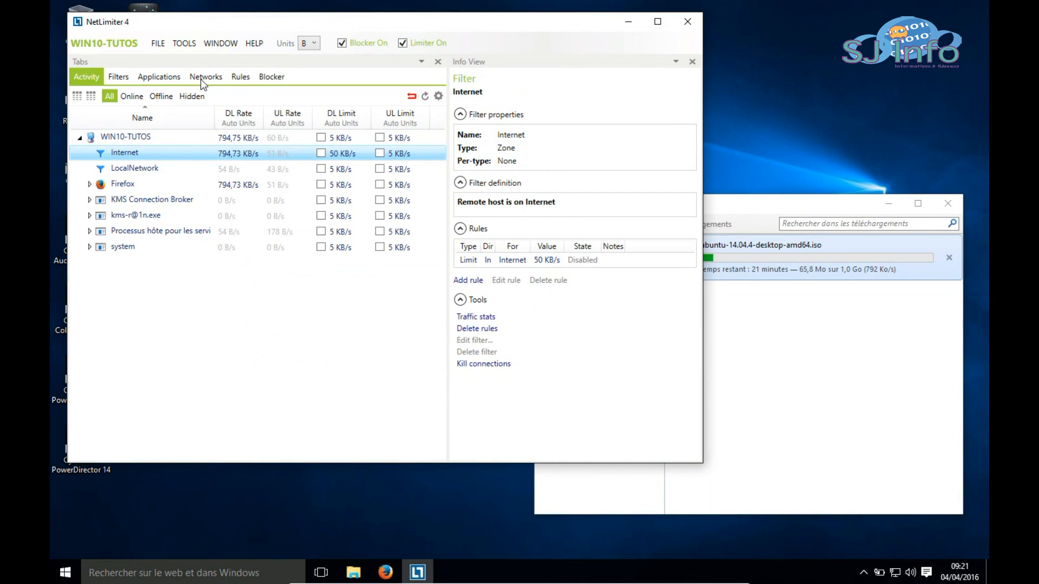
Create an incoming limit rule for the Ethernet network with the limit set to 100 KB/s
click(202, 79)
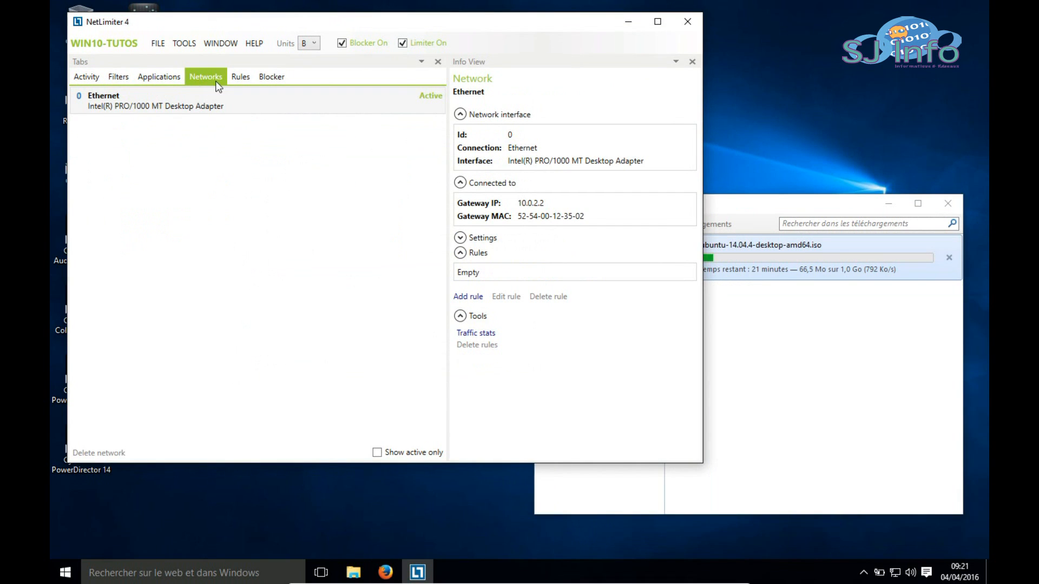
click(257, 111)
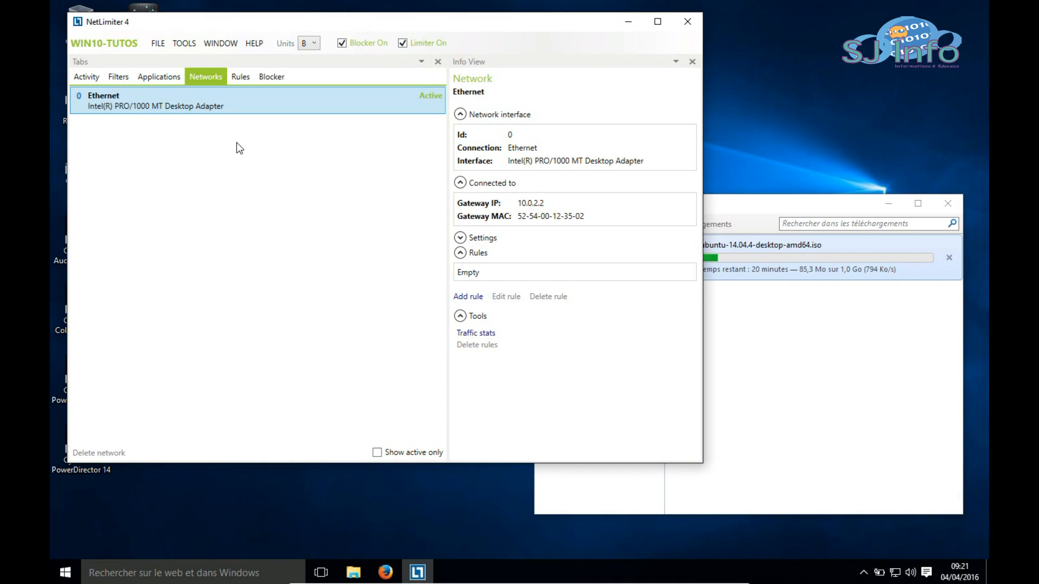
click(468, 296)
drag(289, 286, 246, 284)
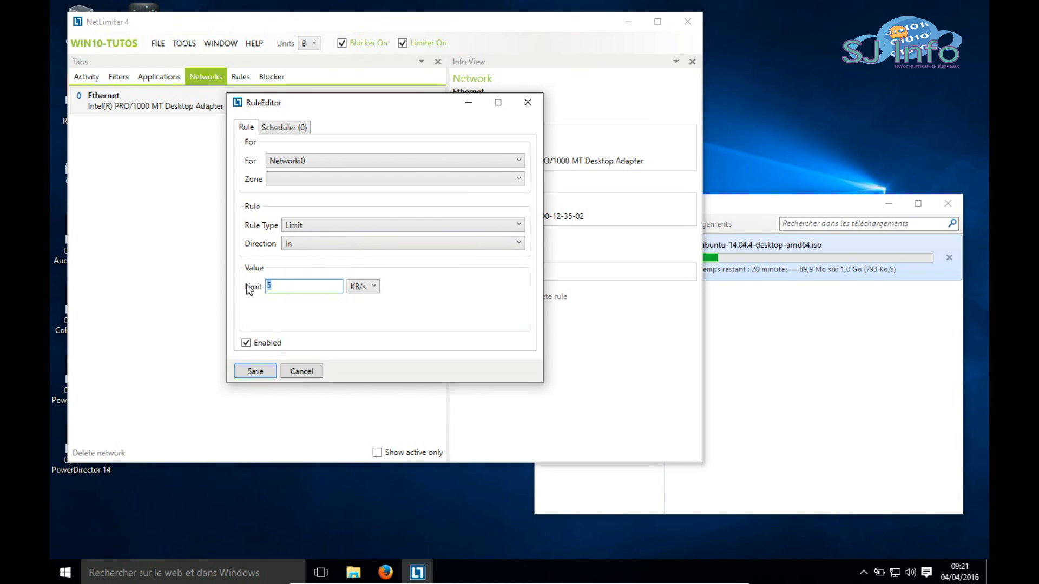
text(100)
Add a time condition with the Start action to the network rule's schedule
click(274, 128)
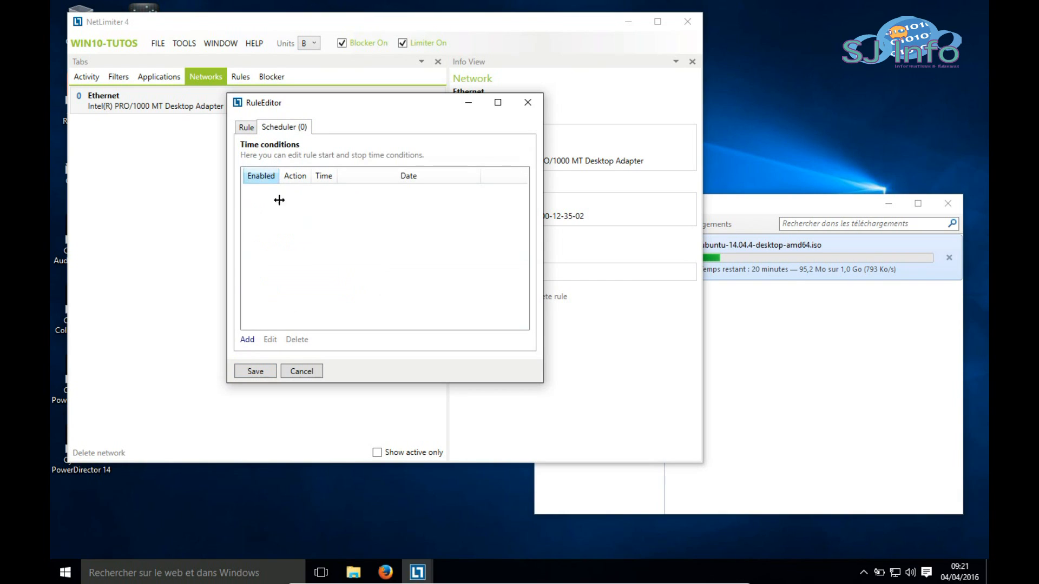
click(247, 341)
click(336, 211)
click(331, 235)
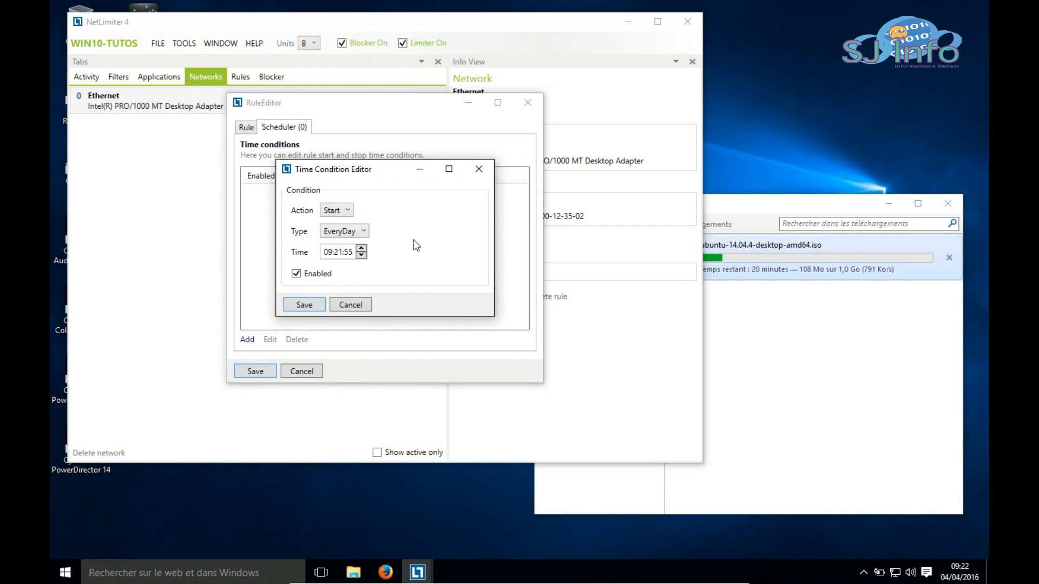
Try the Days and DayOfMonth types for the time condition, ending back on EveryDay
click(362, 232)
click(342, 255)
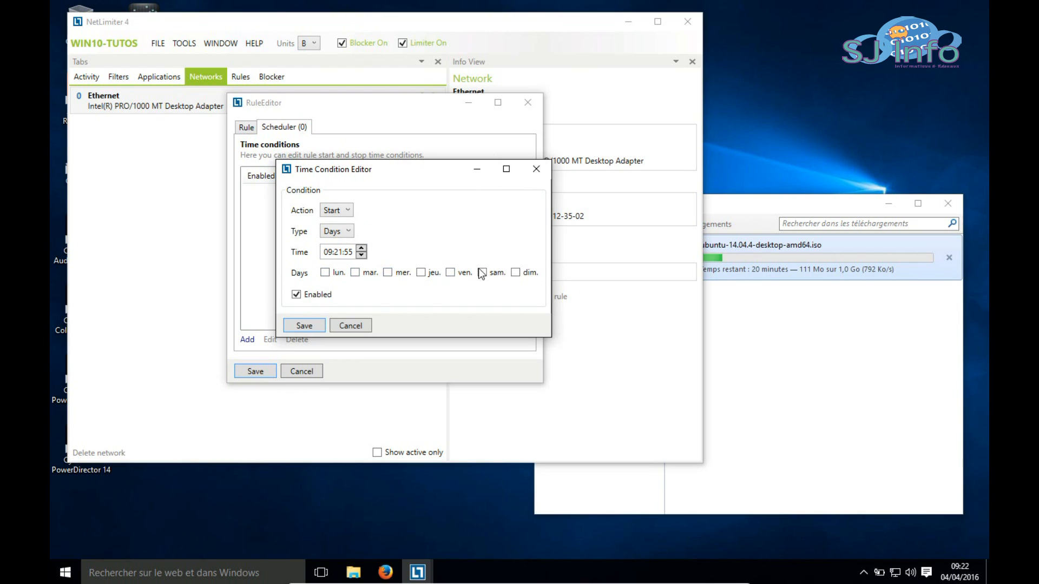
click(338, 233)
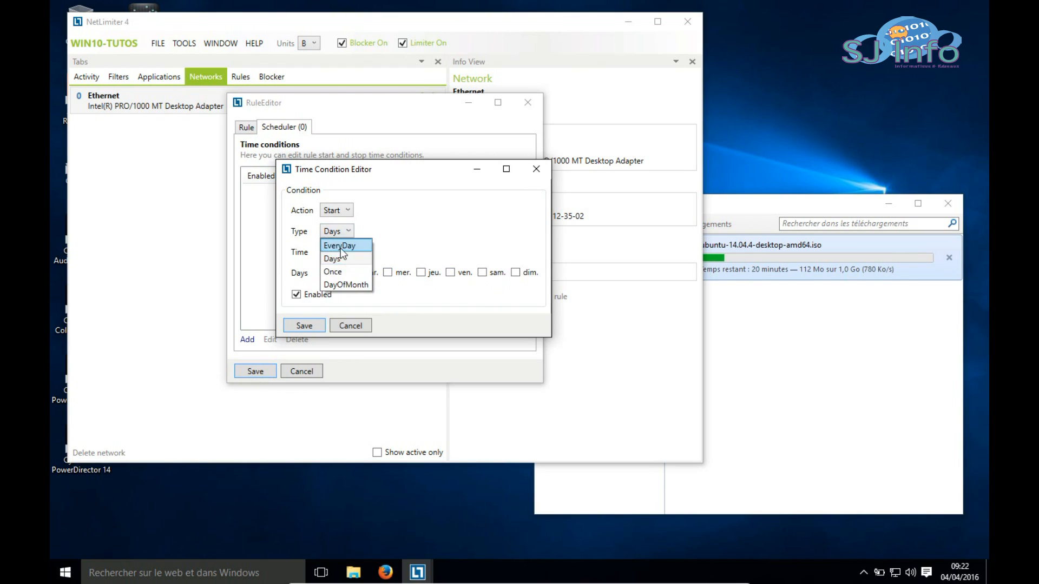
click(346, 285)
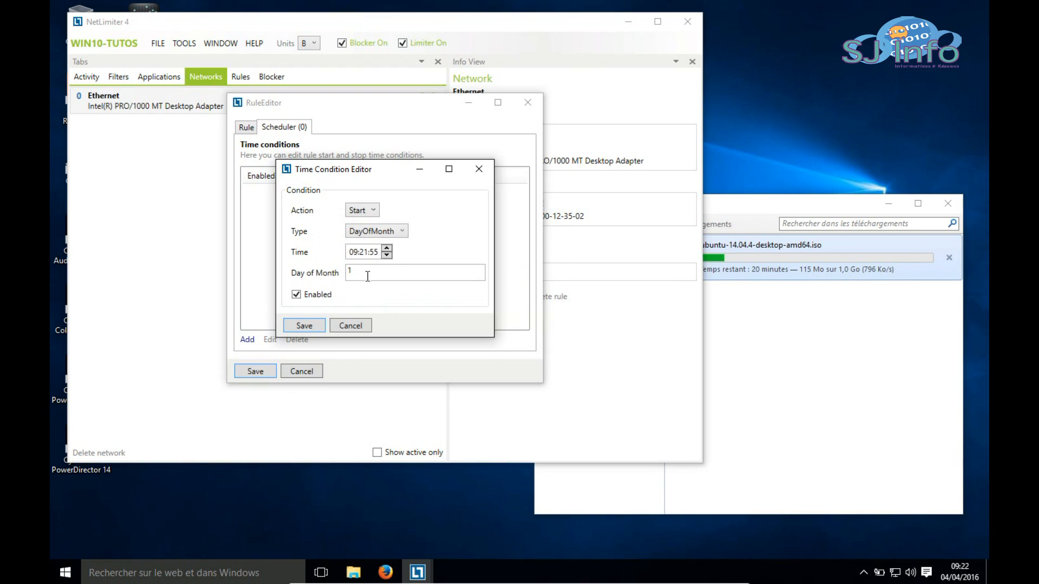
click(369, 232)
click(373, 242)
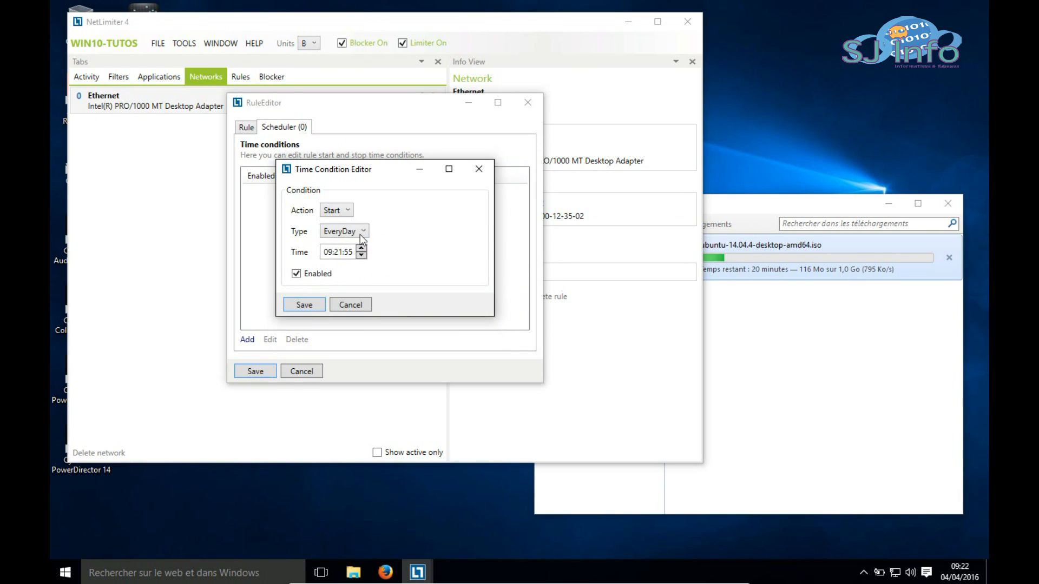
Save the time condition and the network rule, and display the activity list with transfer rates and limits
click(303, 304)
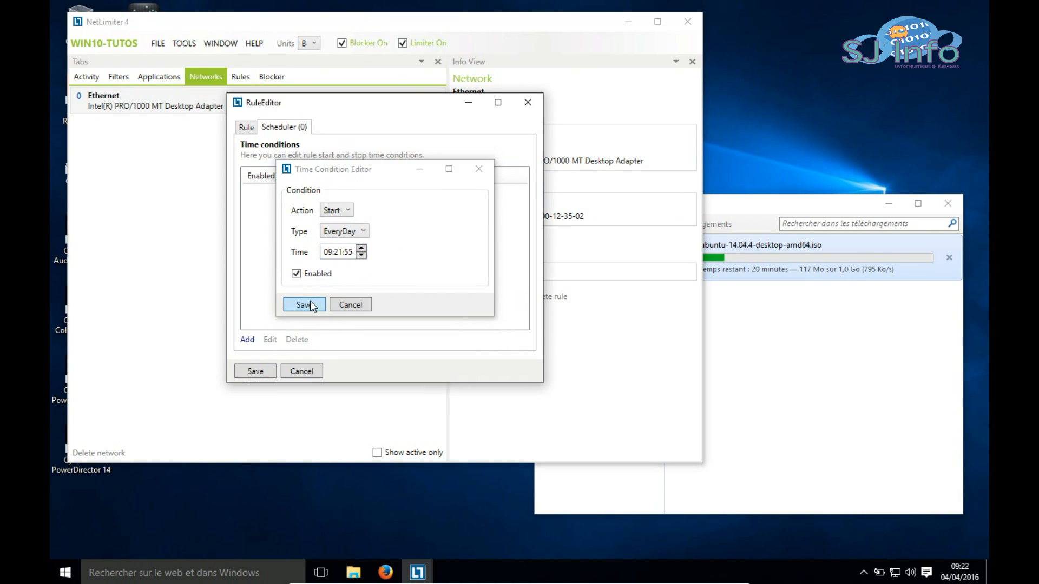
click(254, 371)
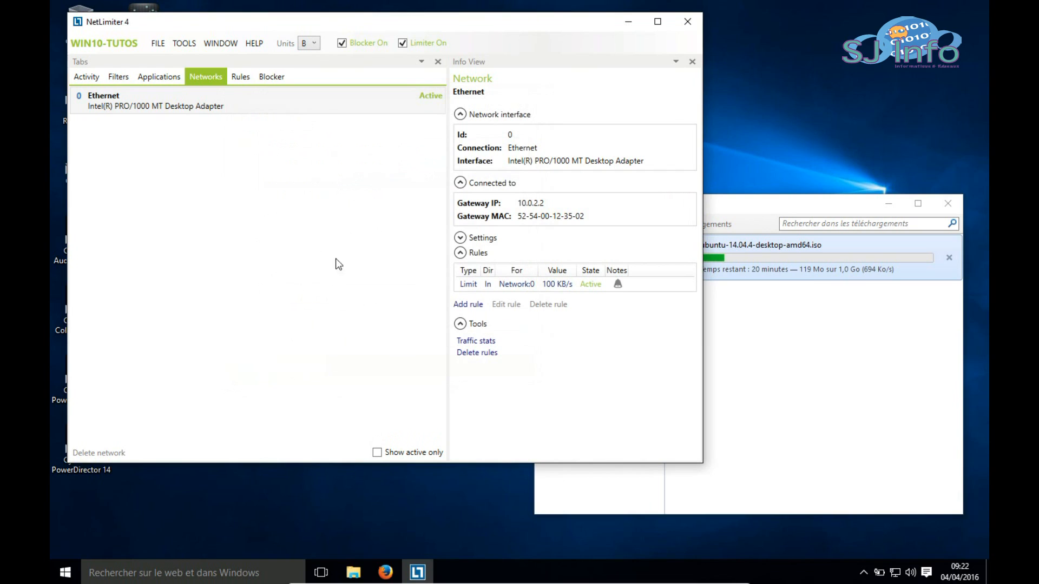
click(96, 77)
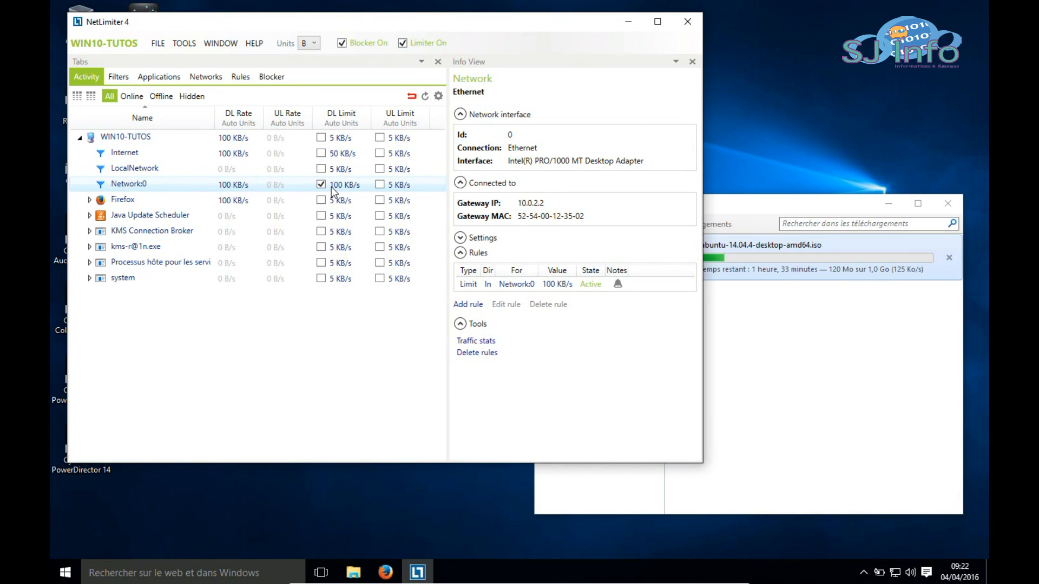
Check the Ubuntu download's speed, comparing it with the Network:0 download limit switched off and back on
click(859, 220)
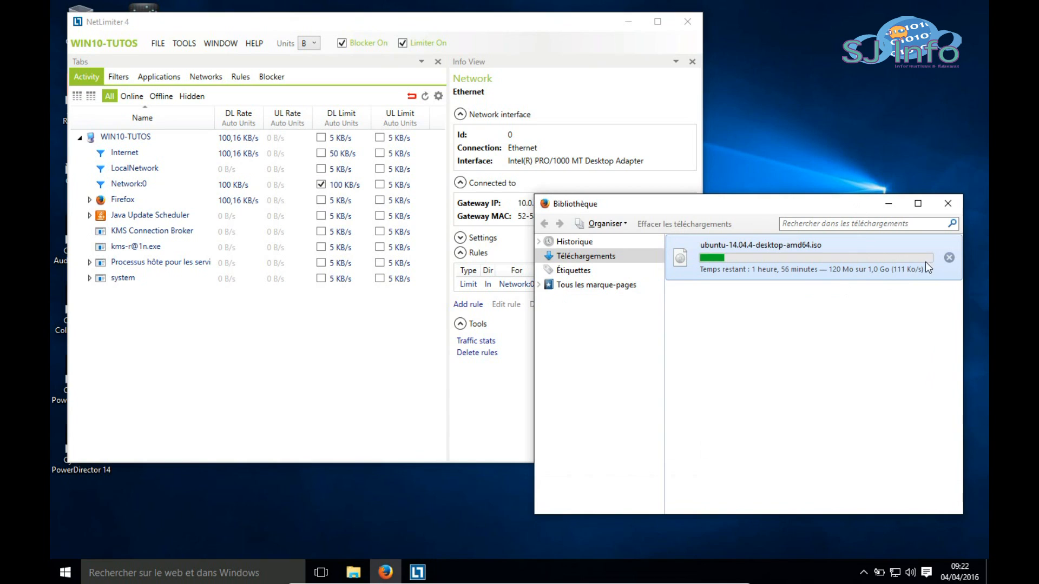
click(300, 336)
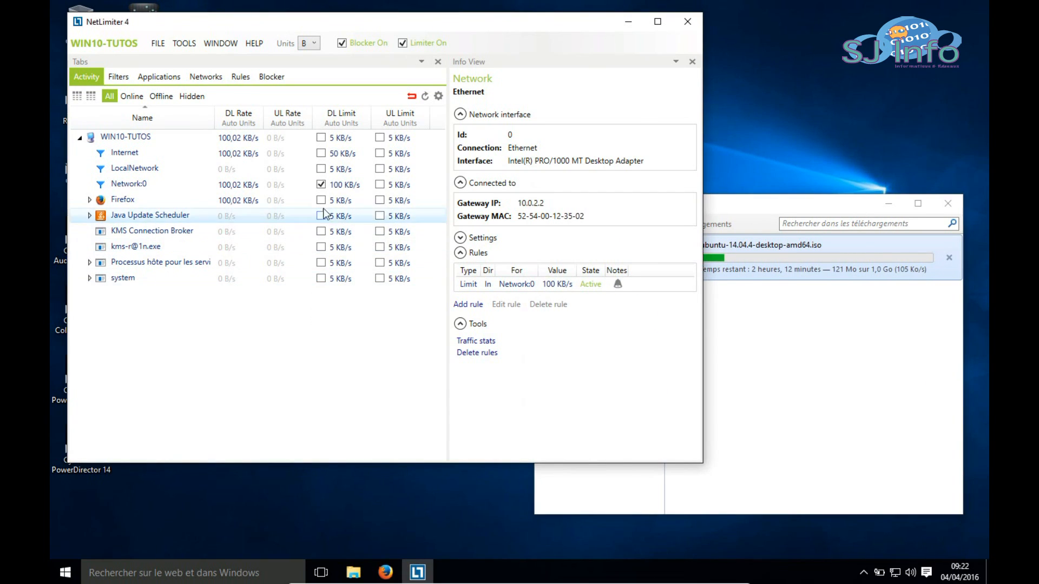
click(321, 184)
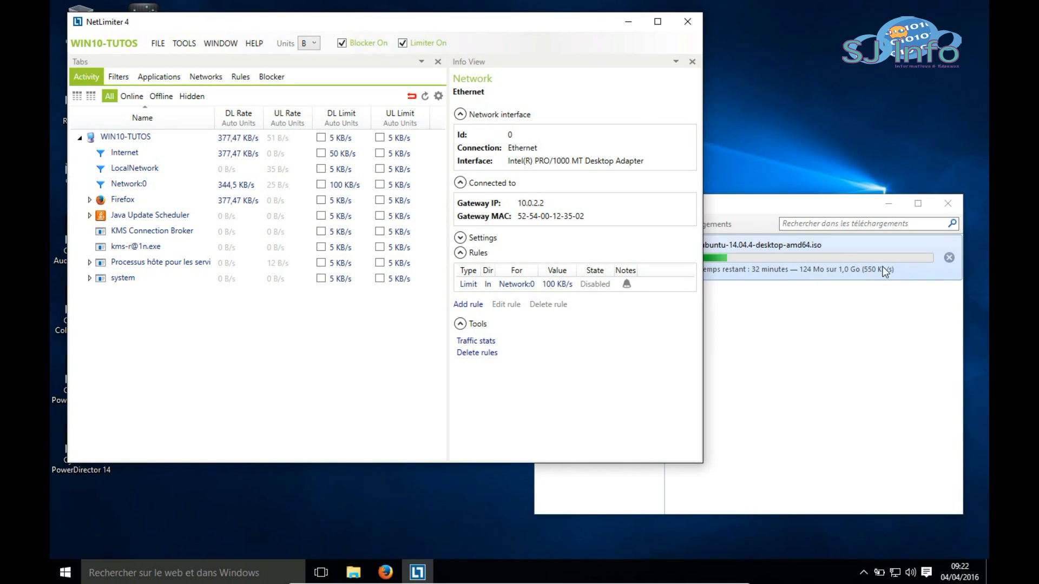
click(321, 184)
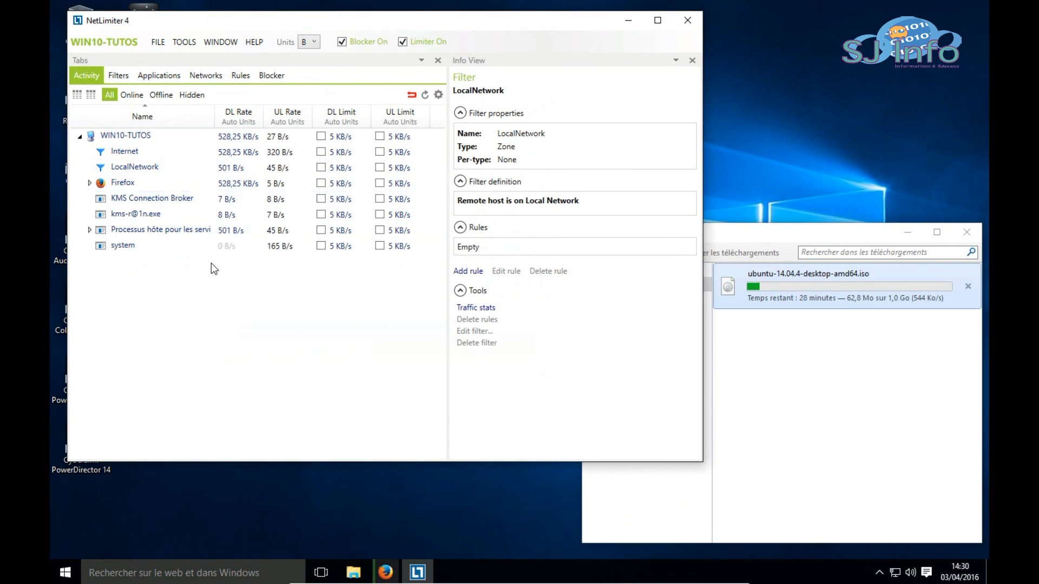
Enable a download limit on the Internet filter and set its incoming rule to 100 KB/s
click(322, 152)
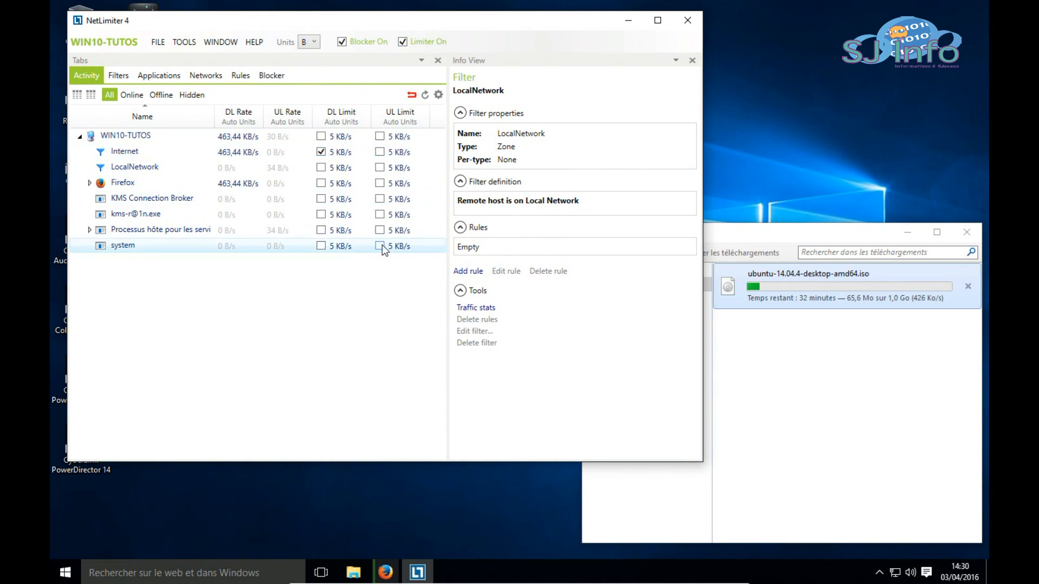
click(341, 156)
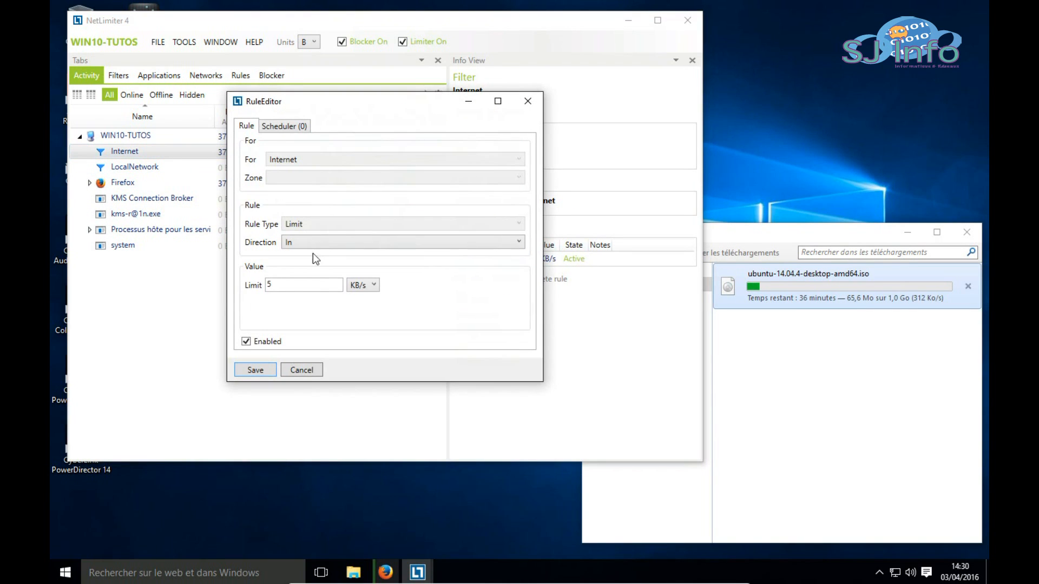
drag(290, 284, 237, 287)
text(100)
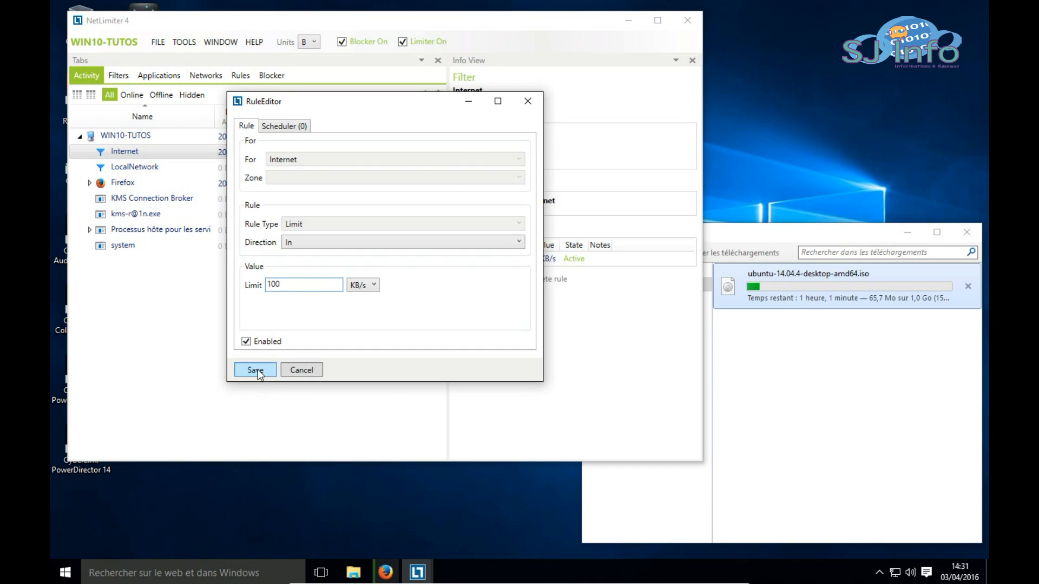
click(267, 374)
Reposition and widen the Firefox downloads window so the Ubuntu download's full speed is readable
drag(876, 235, 829, 232)
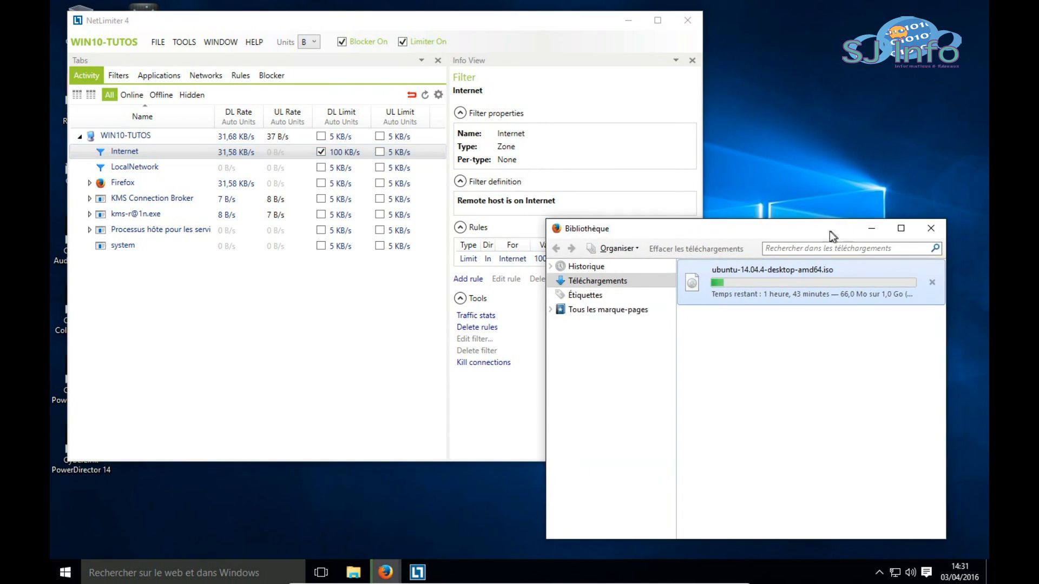
drag(934, 328, 963, 329)
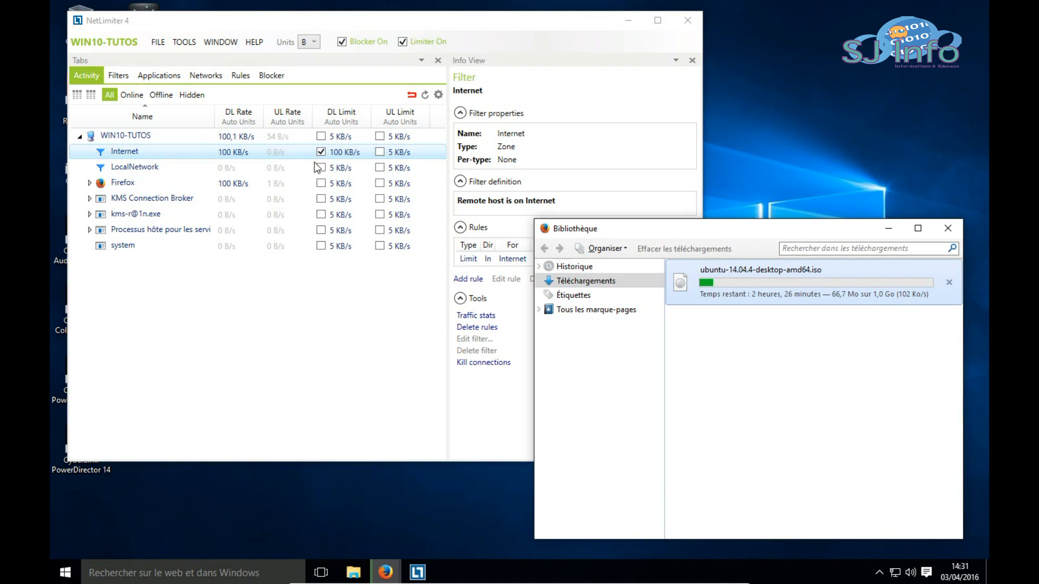
Lower the Internet filter's incoming limit to 50 KB/s and save the rule
click(274, 154)
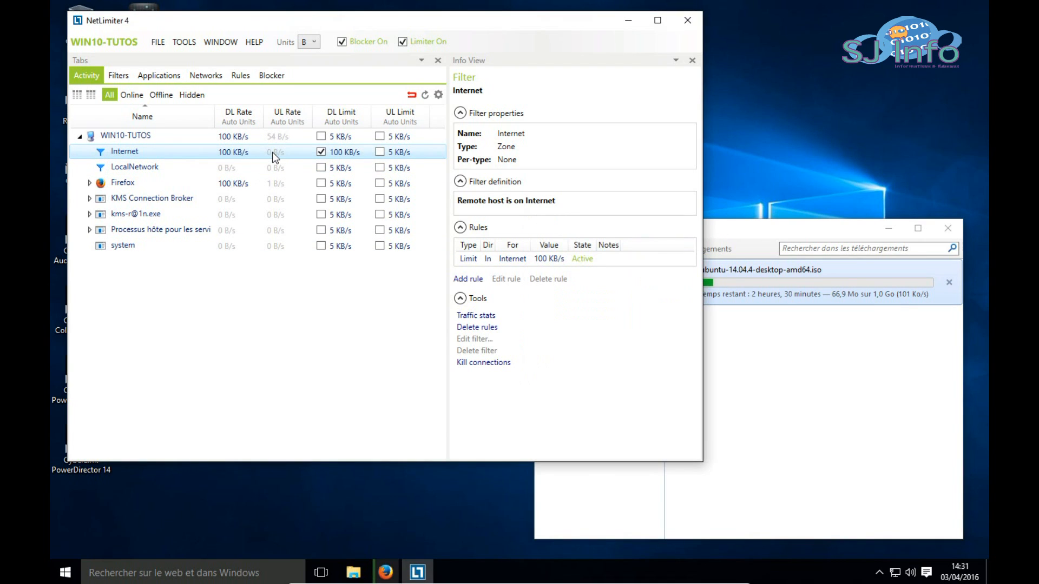
click(342, 152)
drag(323, 287, 252, 286)
text(50)
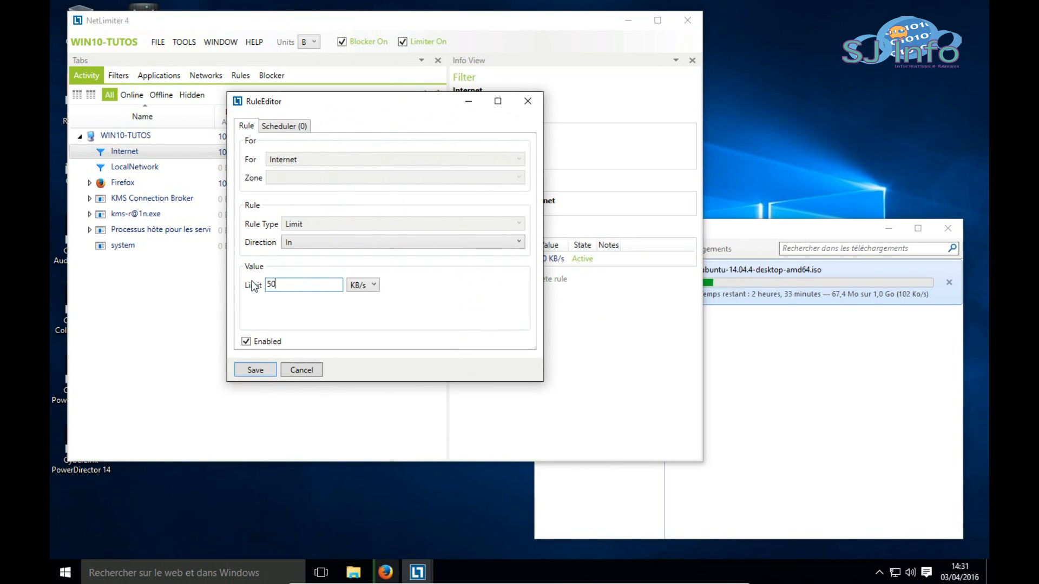
click(252, 371)
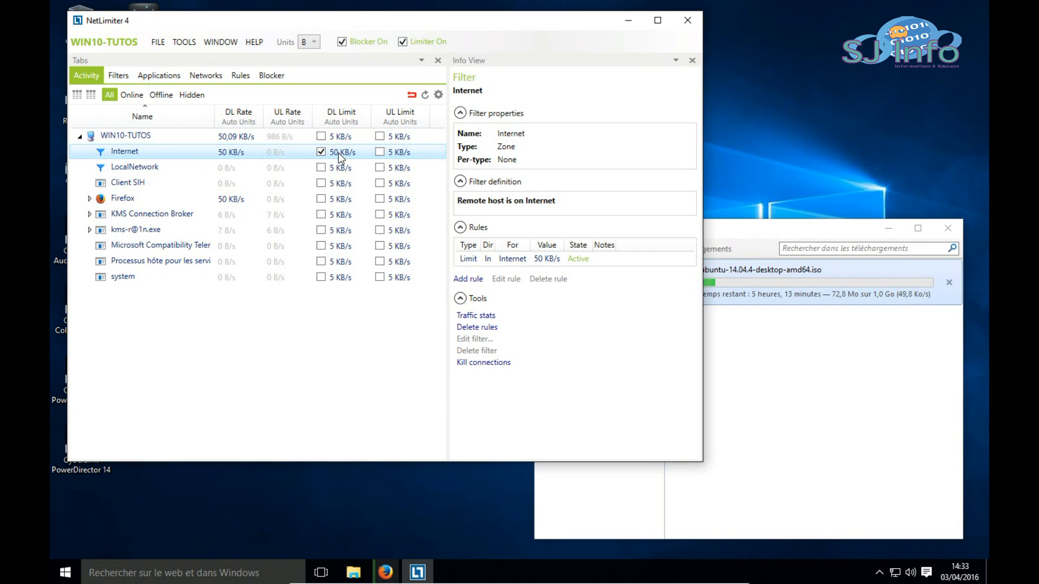
Close the NetLimiter window and open the Windows Task Manager
click(688, 21)
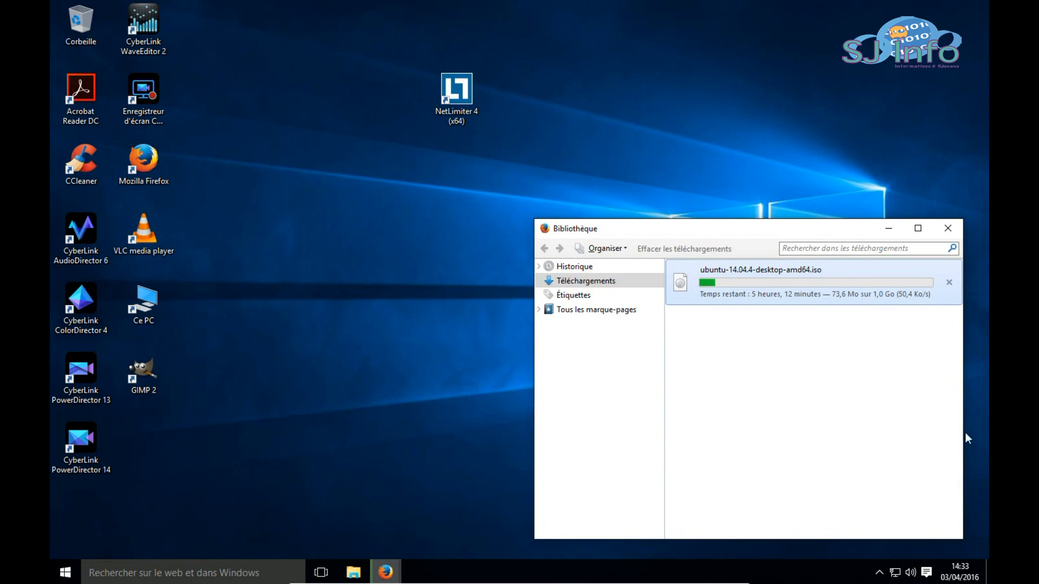
right_click(957, 568)
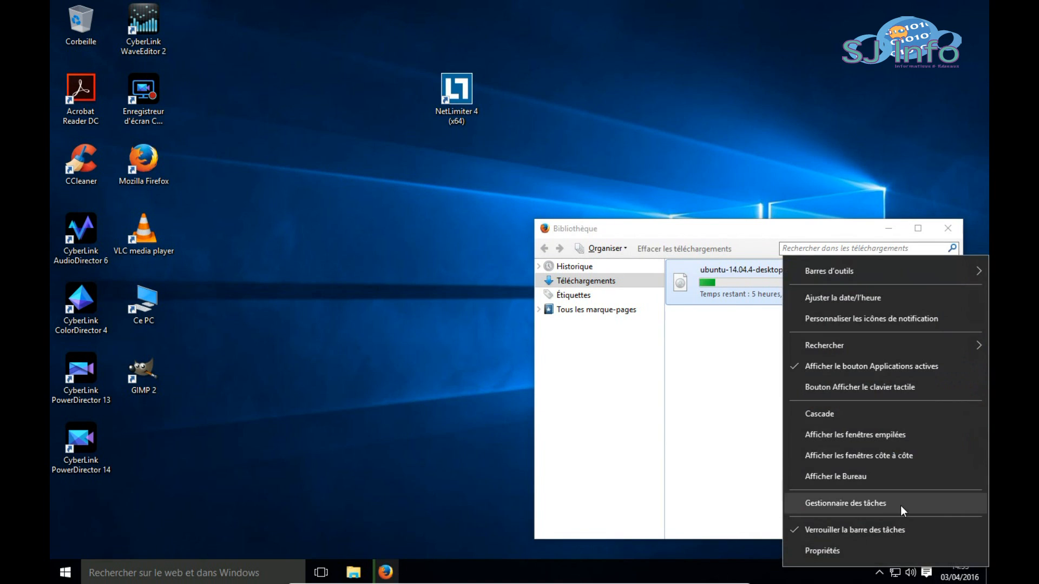
click(869, 505)
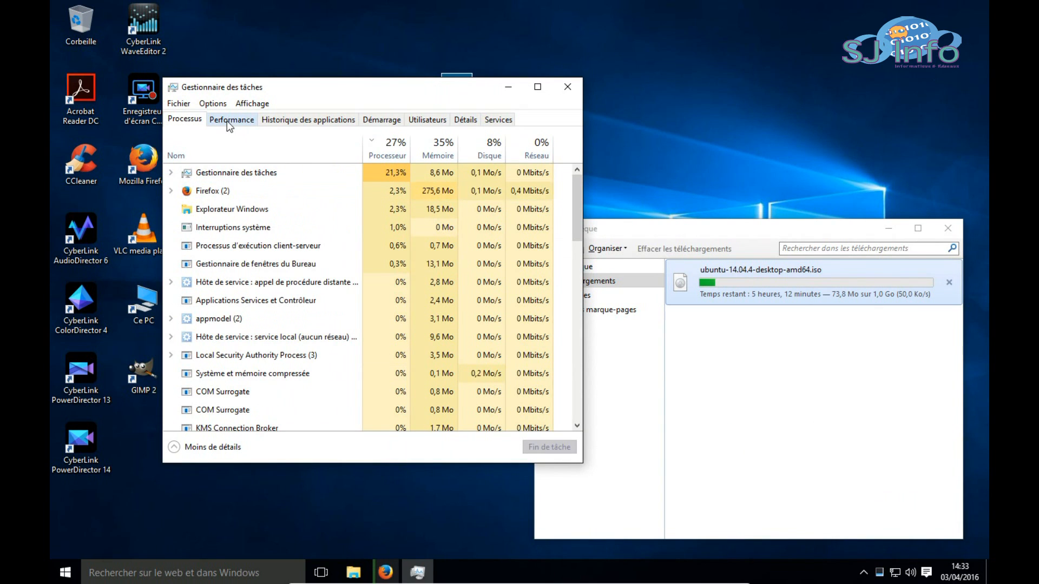
Sort the running processes by name, find NetLimiter Service and expand it to examine its background service
click(245, 160)
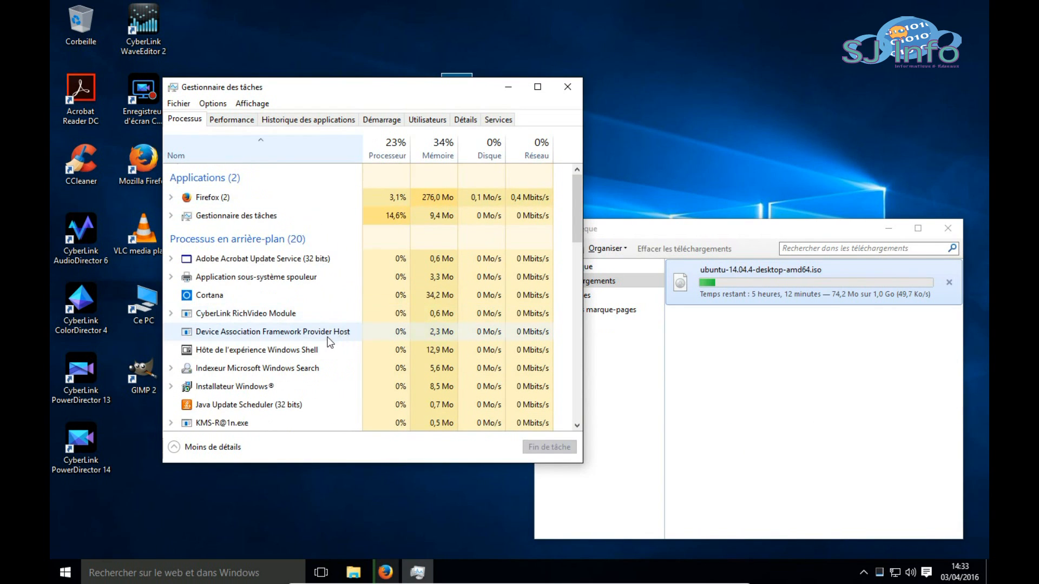
scroll(330, 341, down, 2)
click(247, 367)
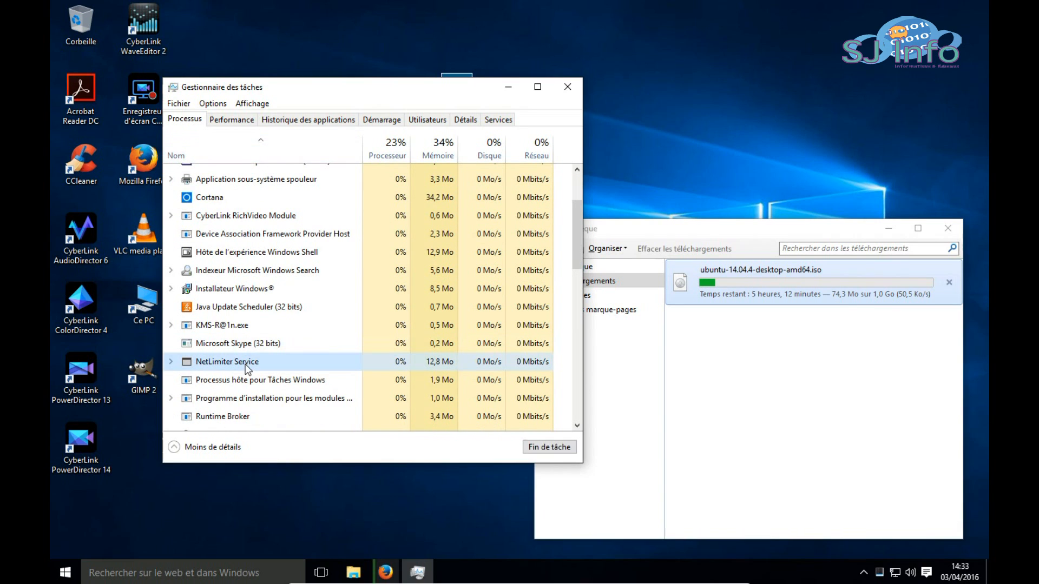
click(171, 362)
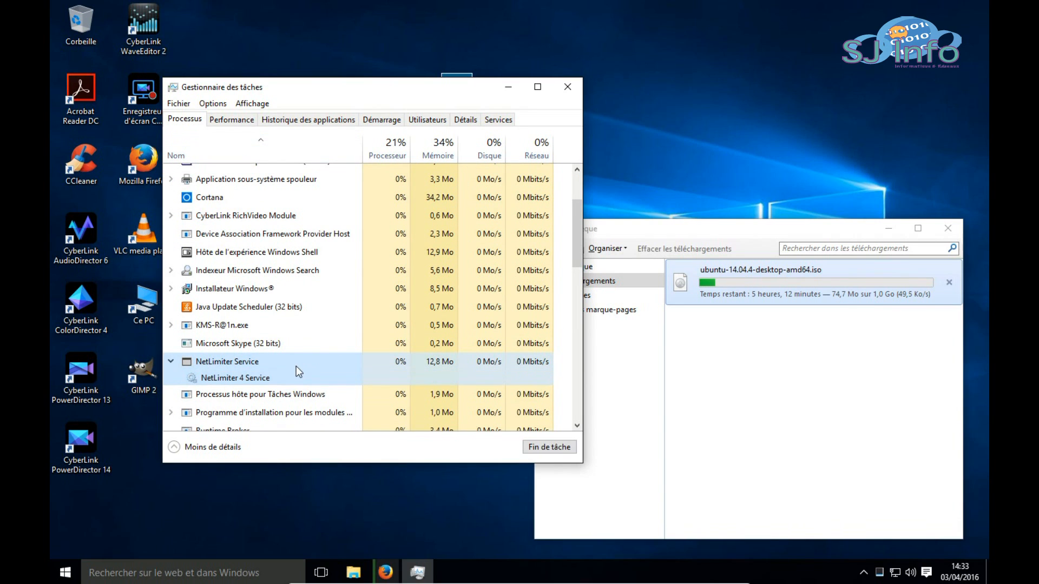
Move Task Manager aside, relaunch NetLimiter 4 and locate NetLimiter Client among the running applications
drag(337, 88, 386, 143)
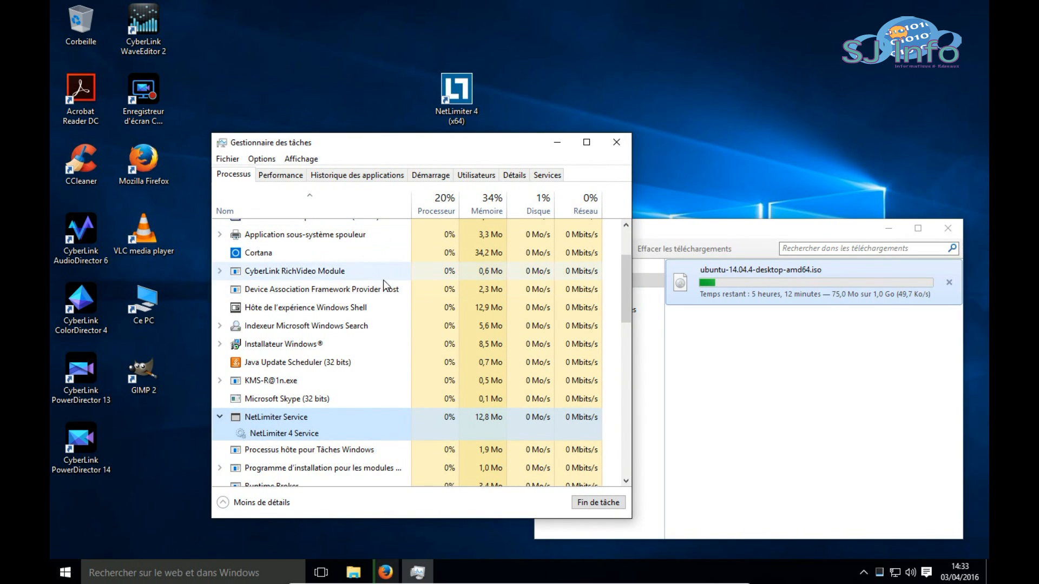
double_click(456, 101)
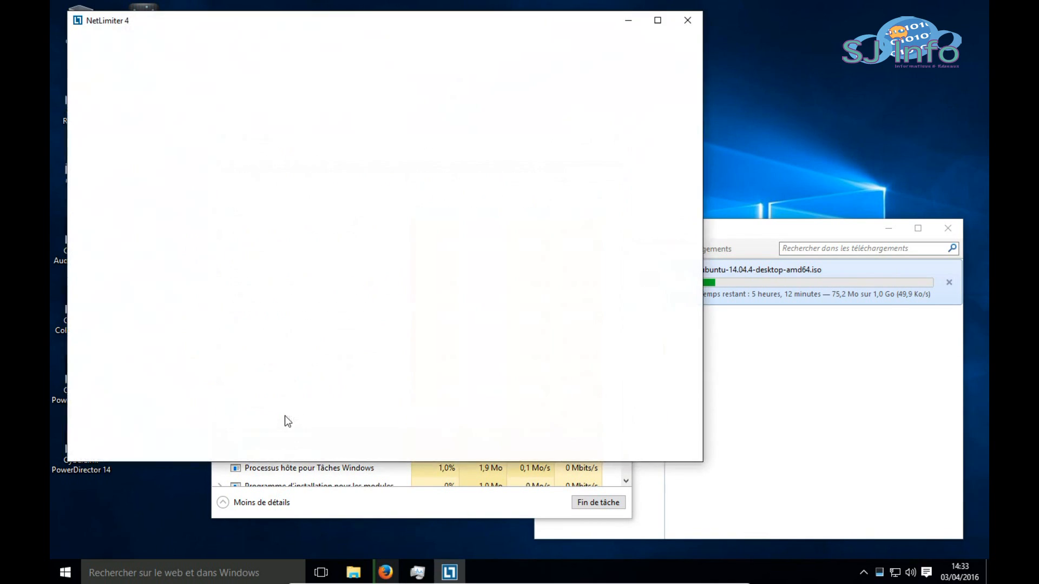
click(286, 420)
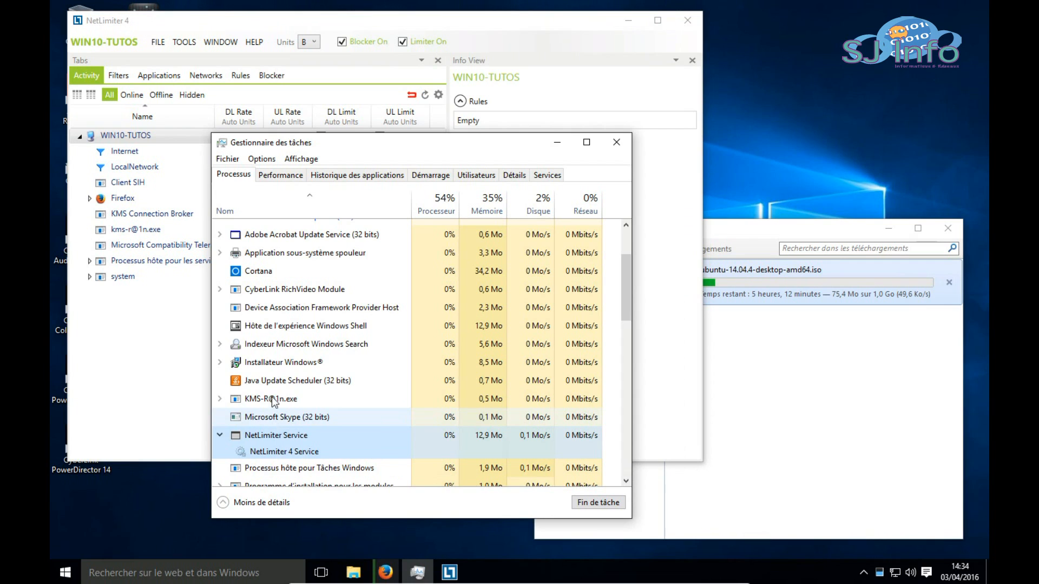
scroll(277, 398, up, 2)
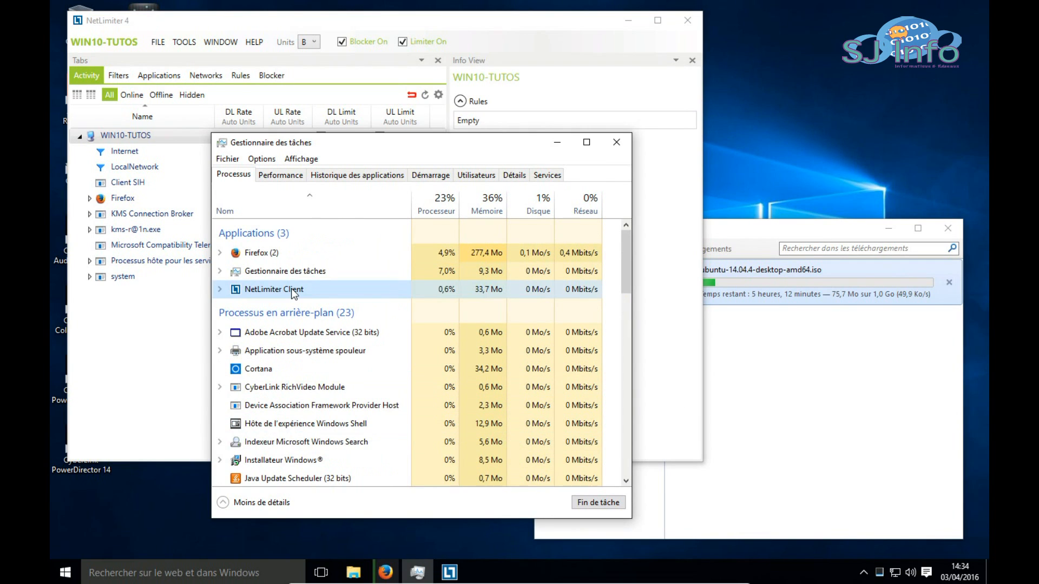
double_click(292, 293)
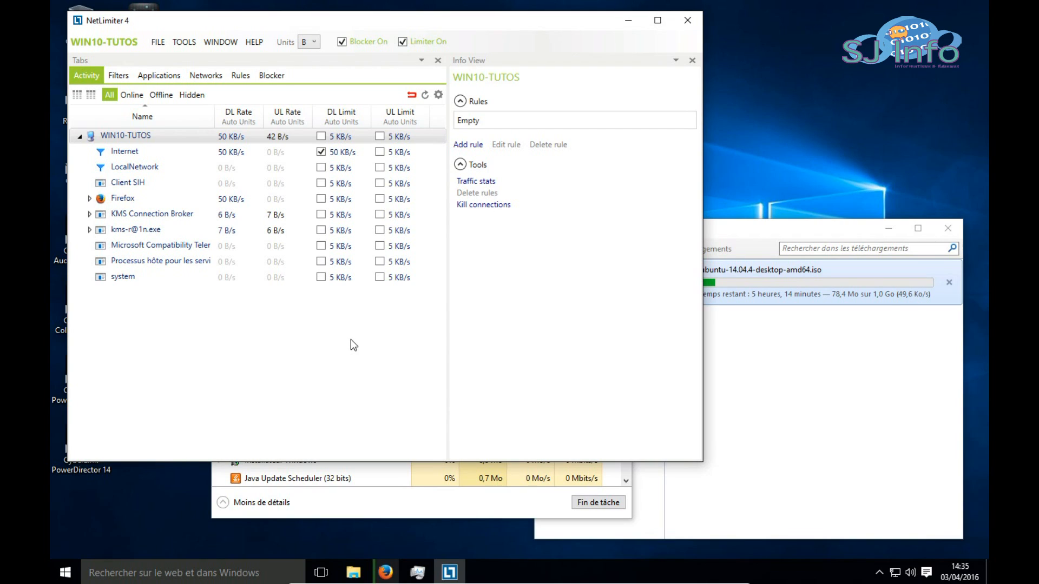
Turn off the 50 KB/s download limit on the Internet filter
click(320, 152)
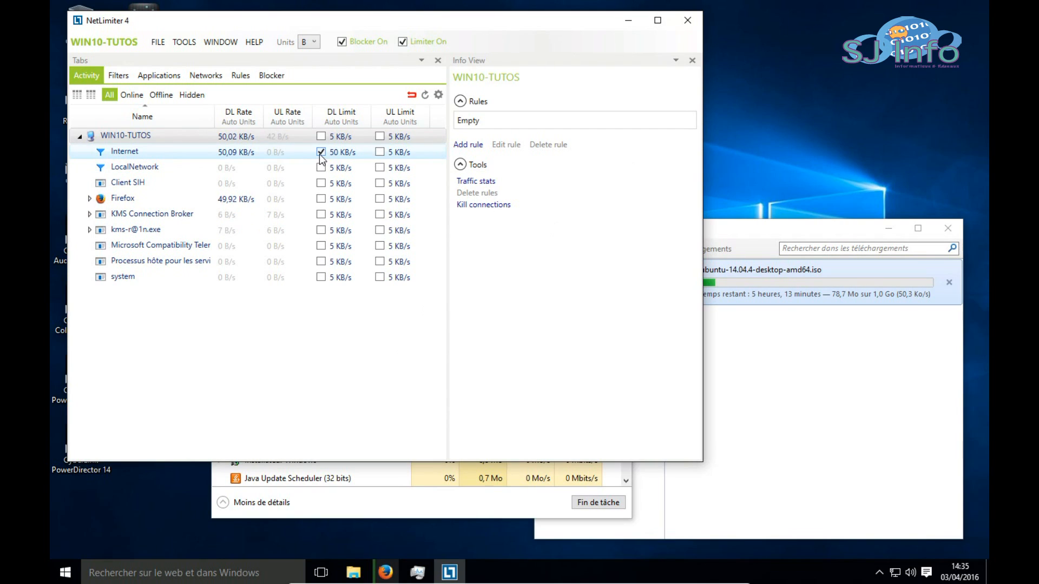